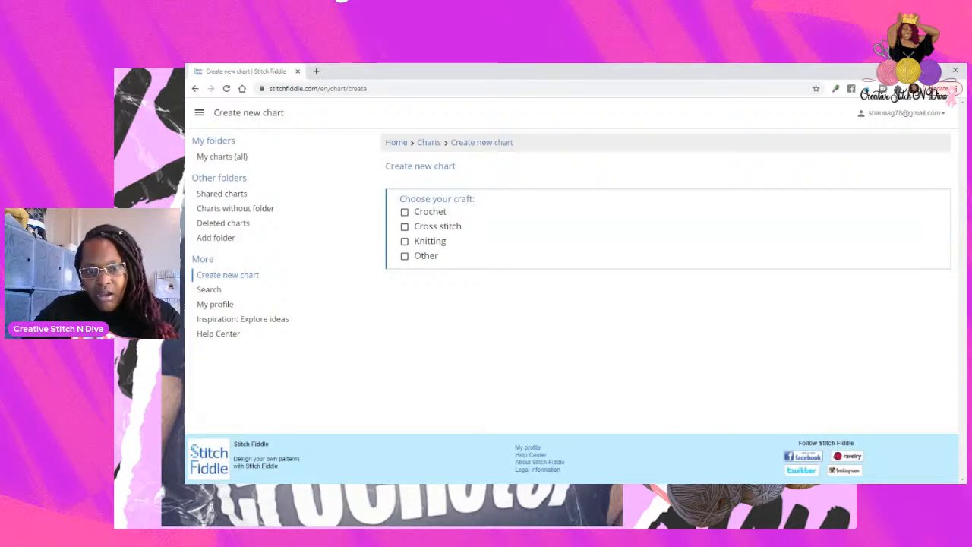
Create a crochet-with-colors chart from a picture, choosing the blue flower image as the source
left_click(404, 212)
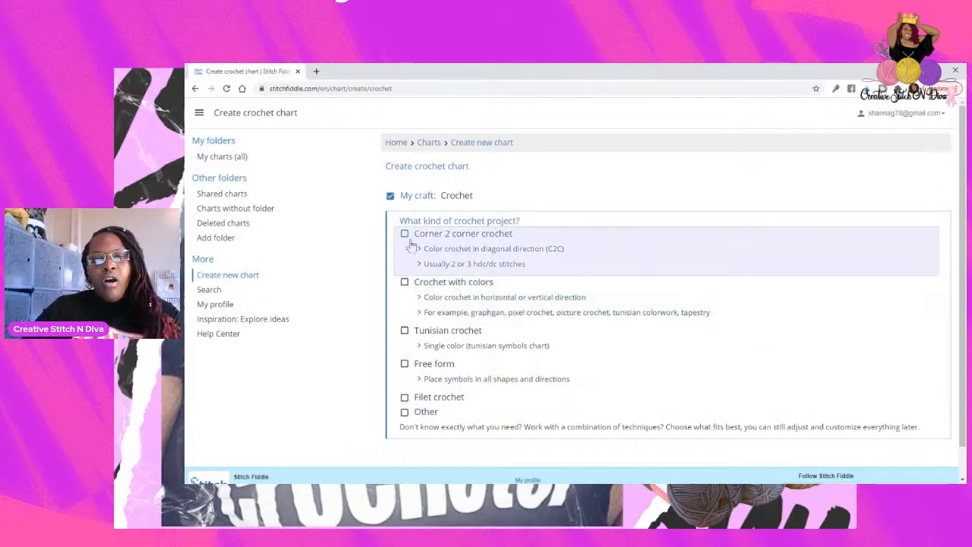
left_click(405, 282)
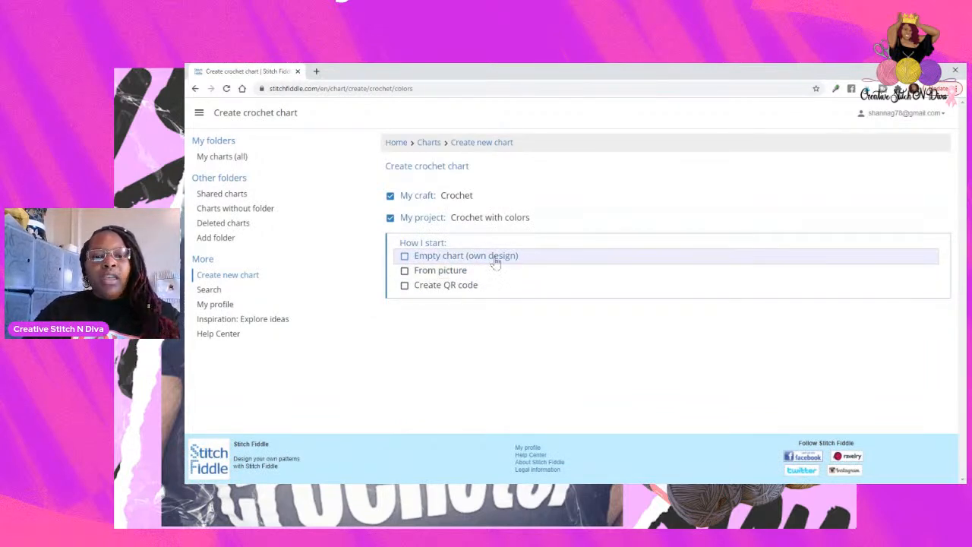
left_click(403, 274)
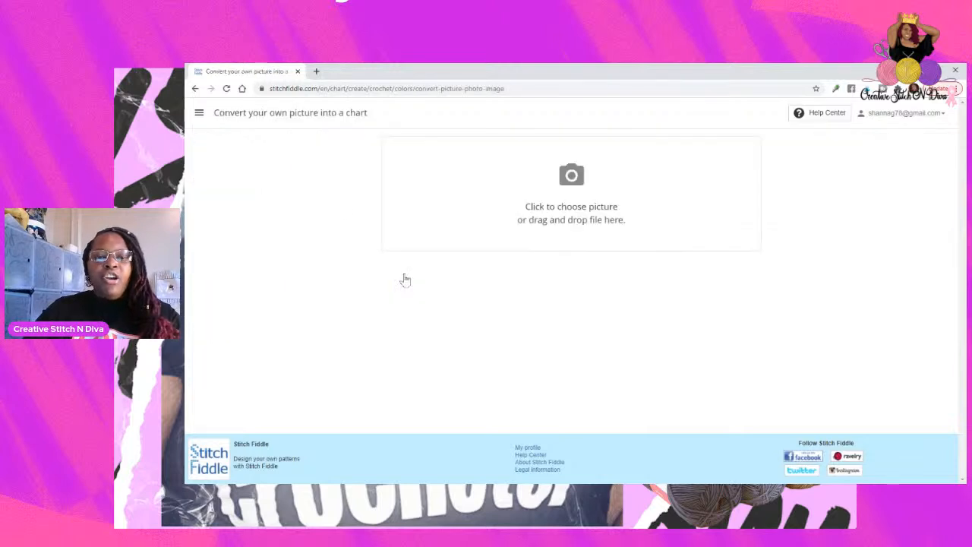
left_click(582, 186)
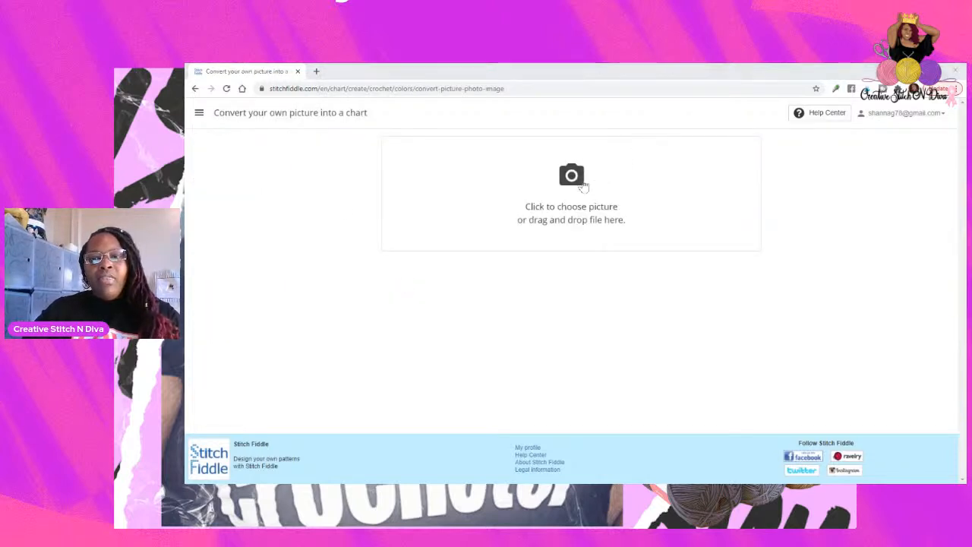
left_click(816, 391)
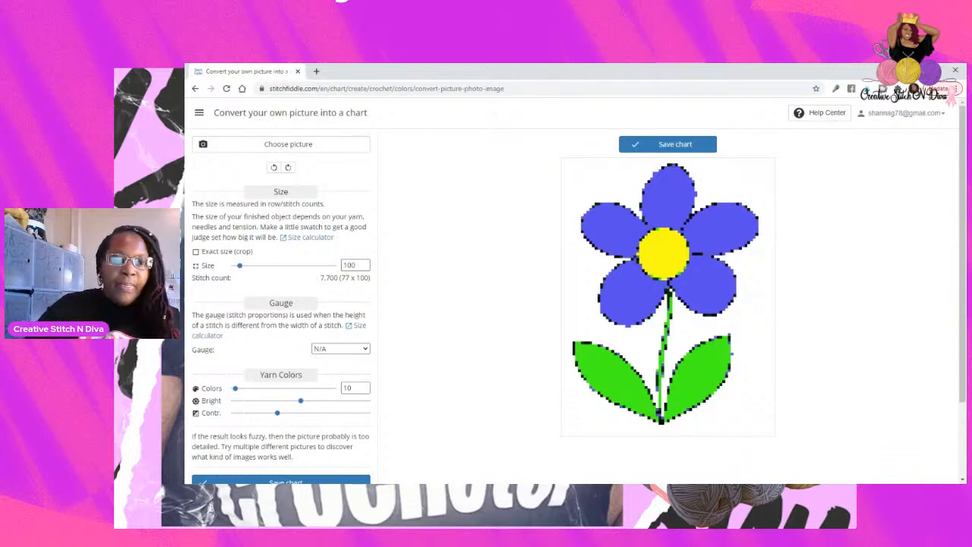
Set the converted picture's size to 80
left_click(365, 262)
left_click(366, 262)
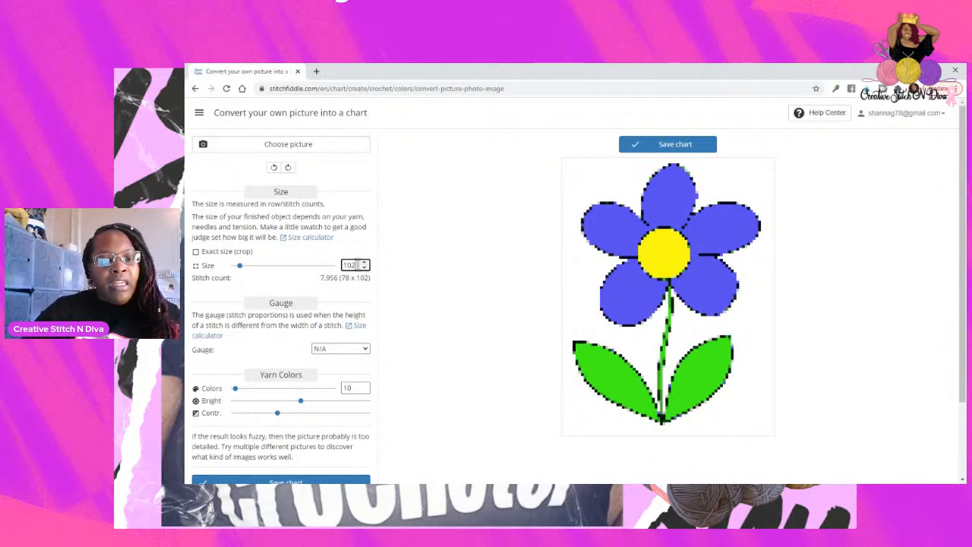
double_click(354, 264)
type("80")
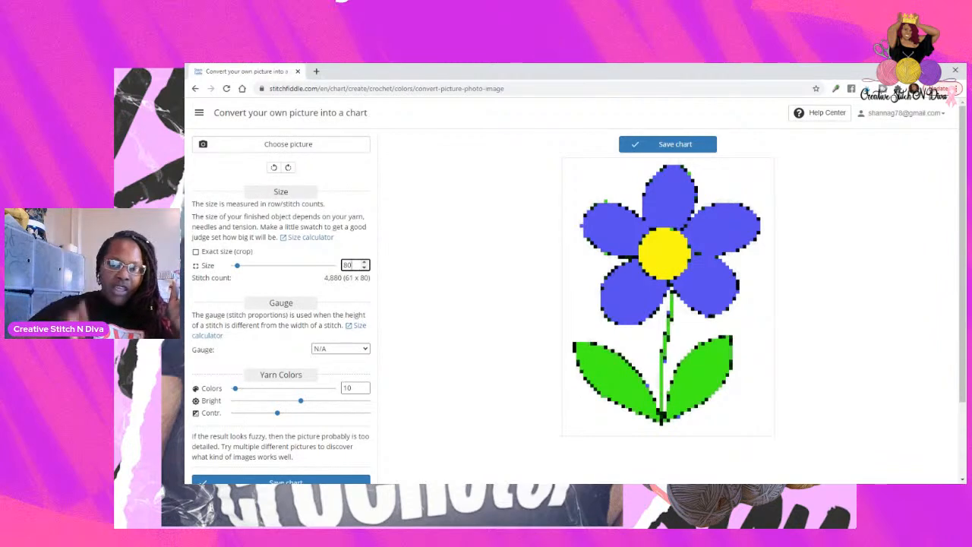
Crop the chart to an exact size, keeping the width at 80 and setting the height to 139
left_click(196, 251)
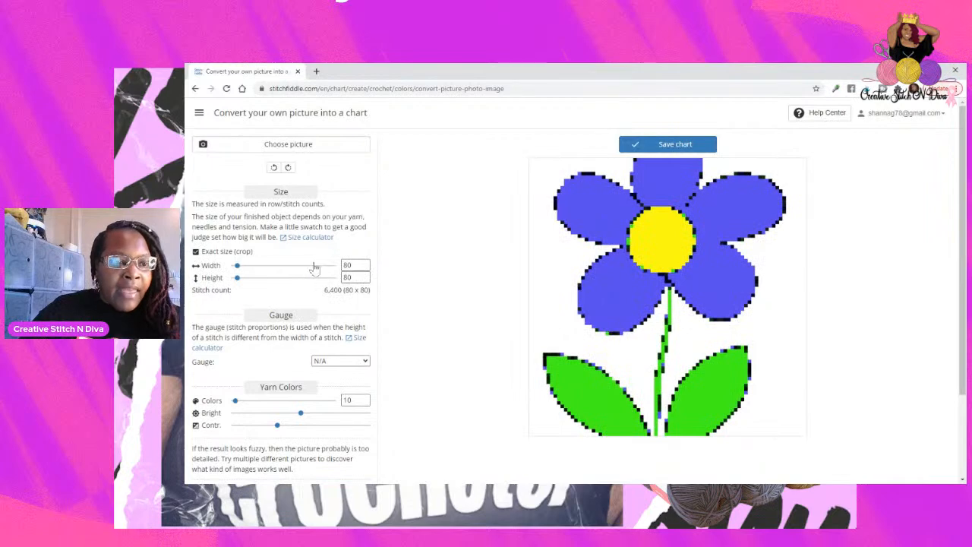
left_click(364, 280)
left_click(364, 281)
left_click_drag(361, 278, 293, 285)
type("139")
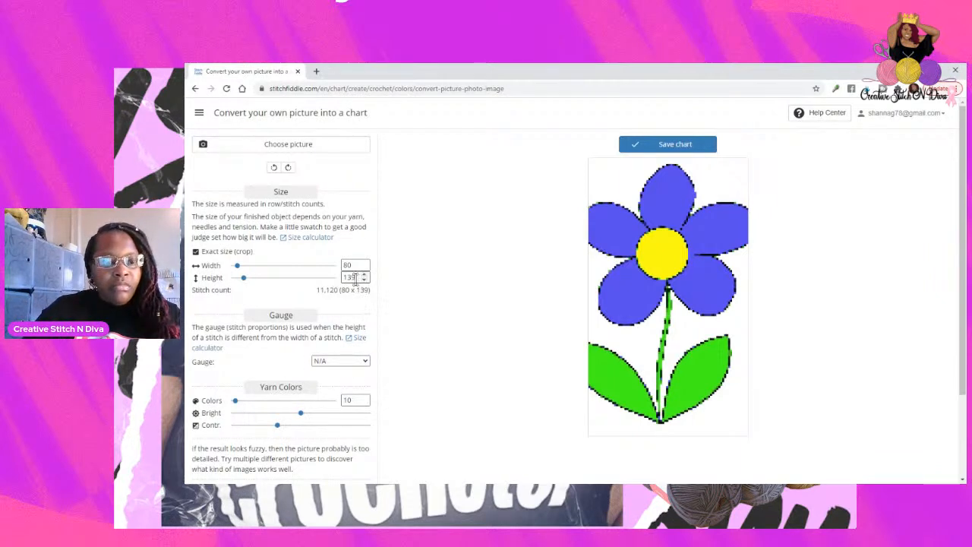
Adjust the picture's brightness very slightly
scroll(617, 233, "down", 1)
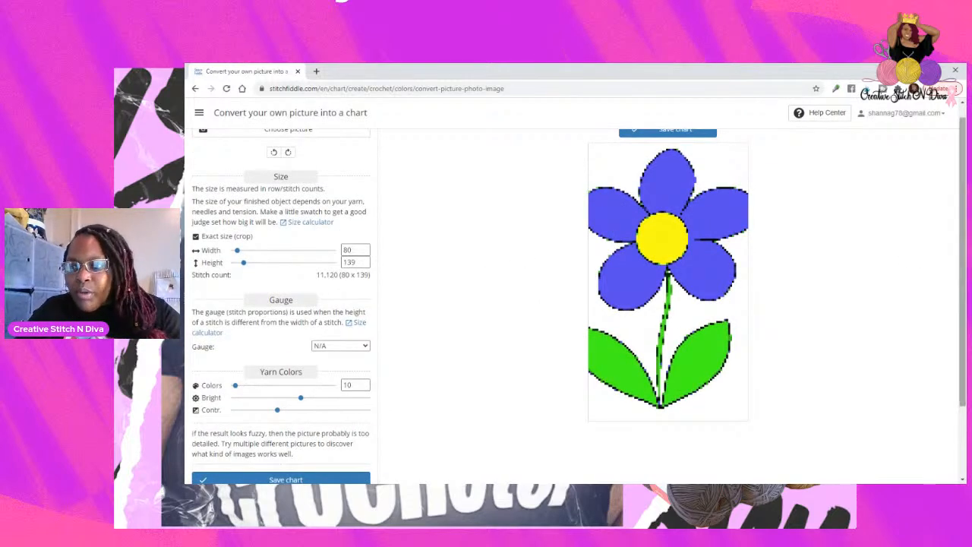
scroll(963, 209, "up", 1)
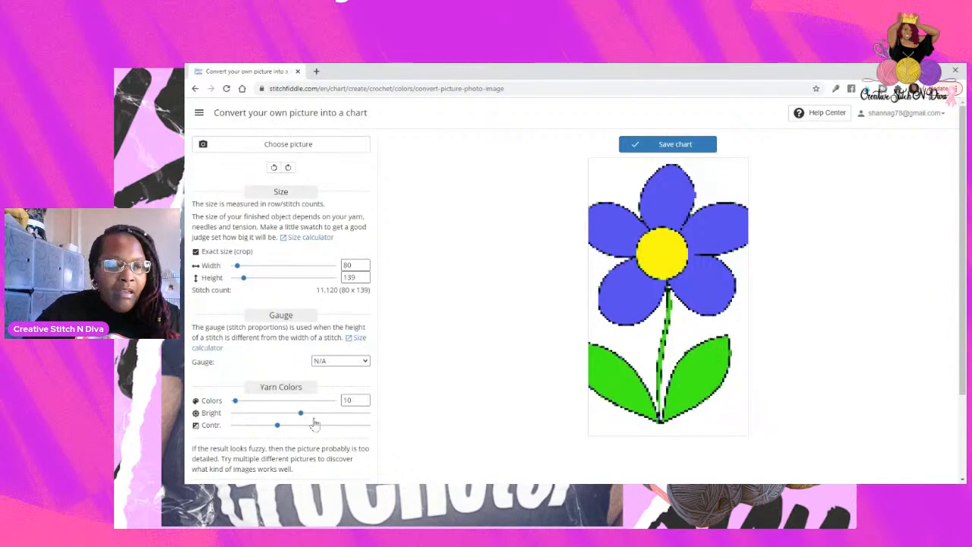
mouse_move(301, 414)
left_mouse_down()
mouse_move(291, 417)
mouse_move(318, 423)
mouse_move(302, 422)
left_mouse_up()
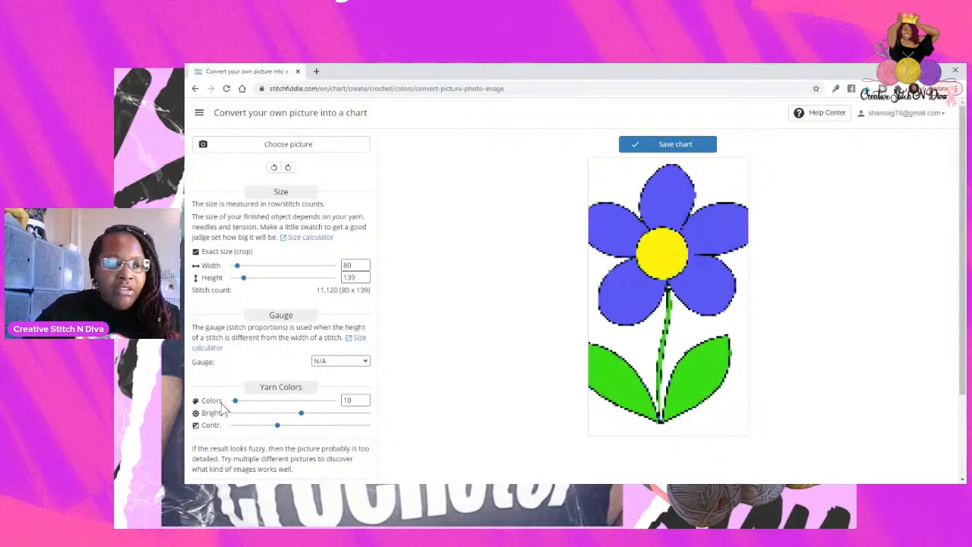
Reduce the number of yarn colors to 4, then to 3, to compare the simplified flower
mouse_move(235, 400)
left_mouse_down()
mouse_move(250, 406)
mouse_move(234, 406)
left_mouse_up()
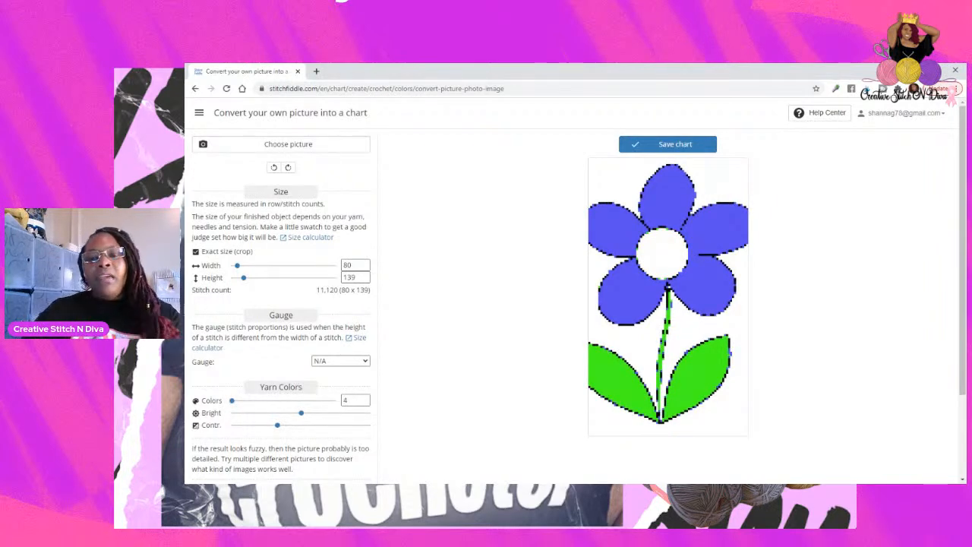
left_click_drag(351, 401, 340, 405)
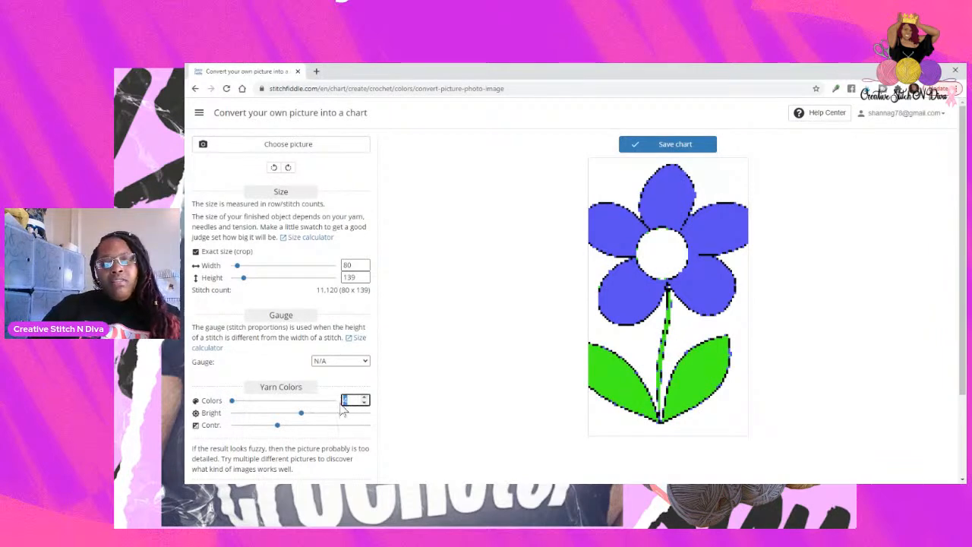
type("3")
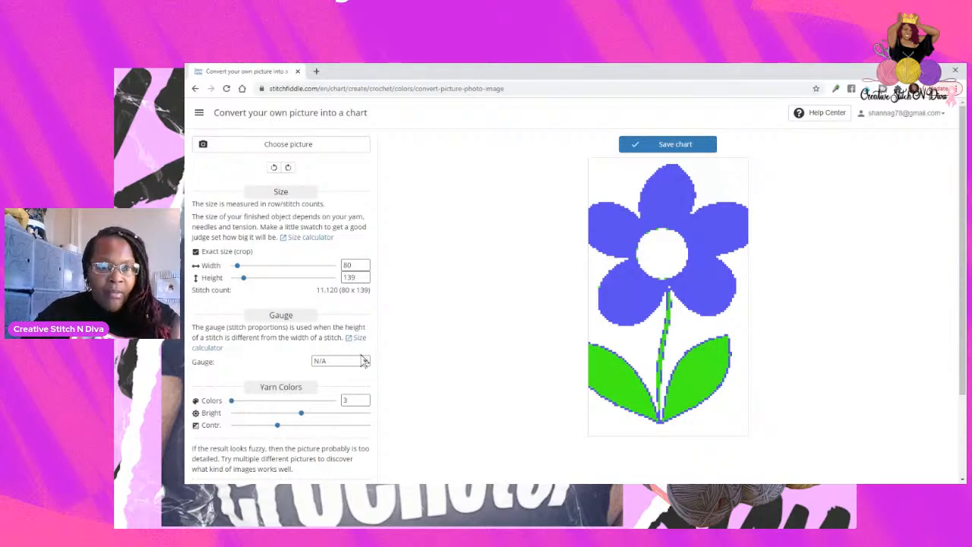
Raise the number of yarn colors step by step up to 39
left_click(365, 397)
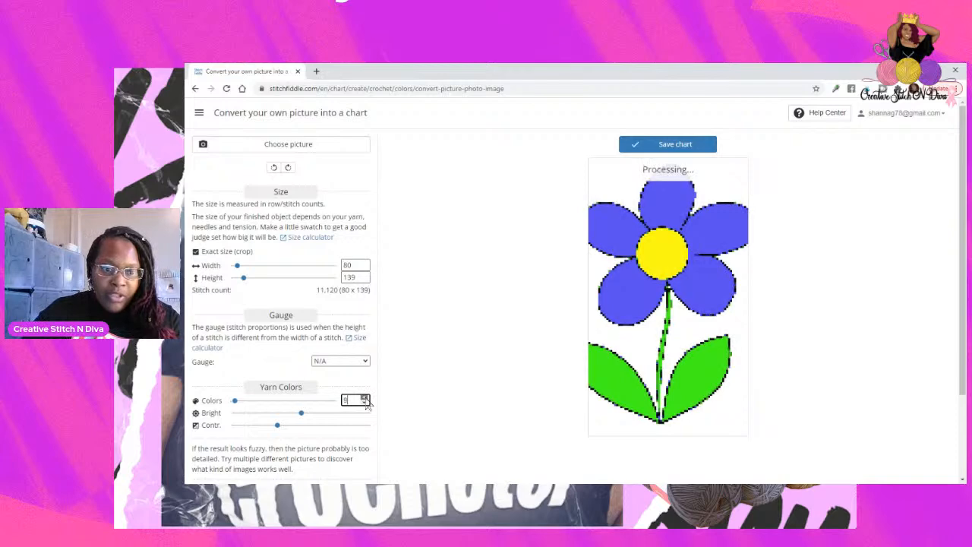
left_click(365, 399)
left_click(365, 398)
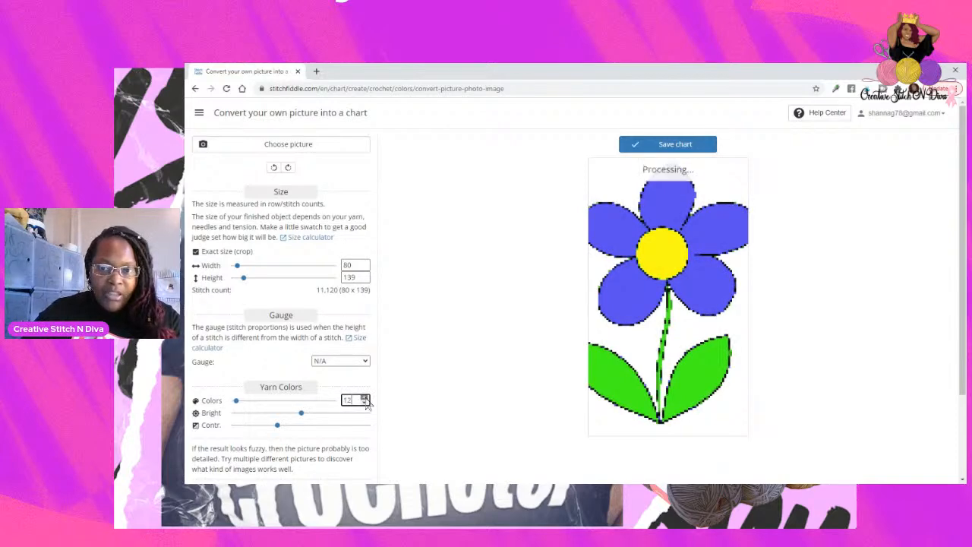
left_click(366, 399)
left_click(365, 399)
left_click(365, 398)
left_click(365, 398)
left_click(366, 399)
left_click(365, 399)
left_click(365, 399)
left_click(365, 398)
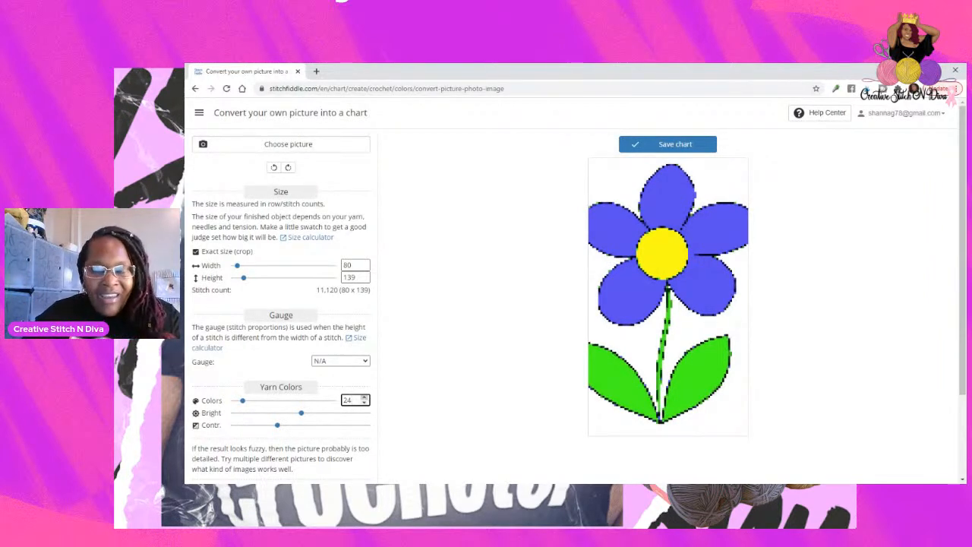
left_click_drag(365, 399, 365, 399)
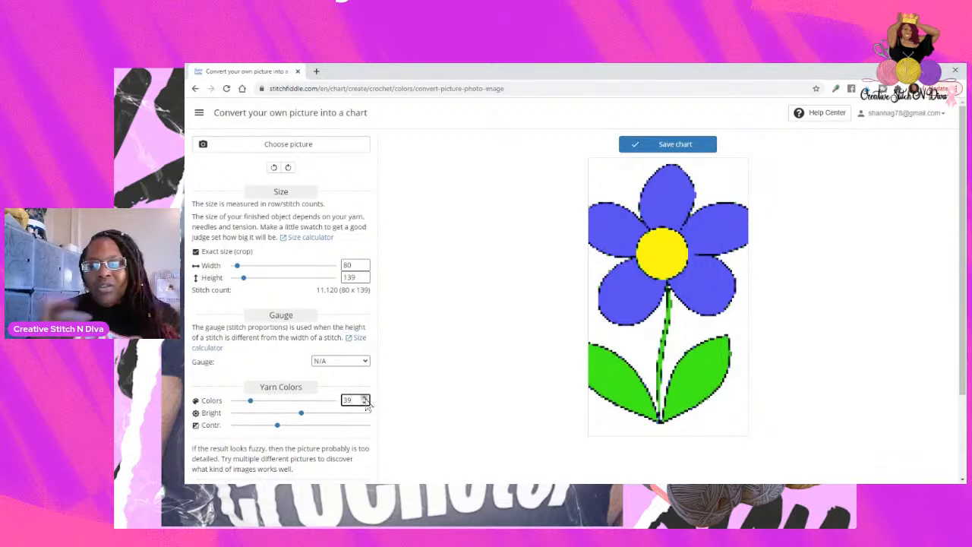
Set the number of yarn colors to 7 and save the chart
left_click_drag(365, 404, 364, 407)
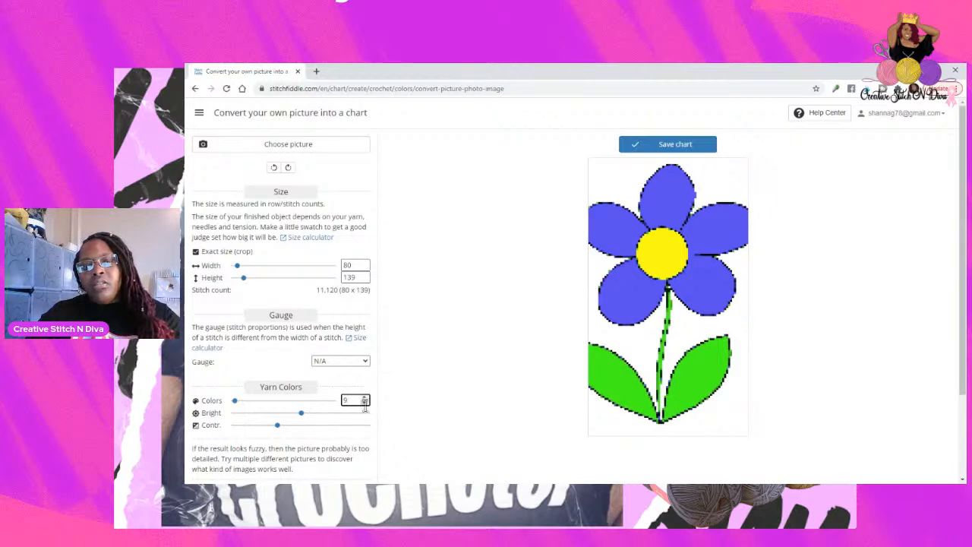
left_click(366, 405)
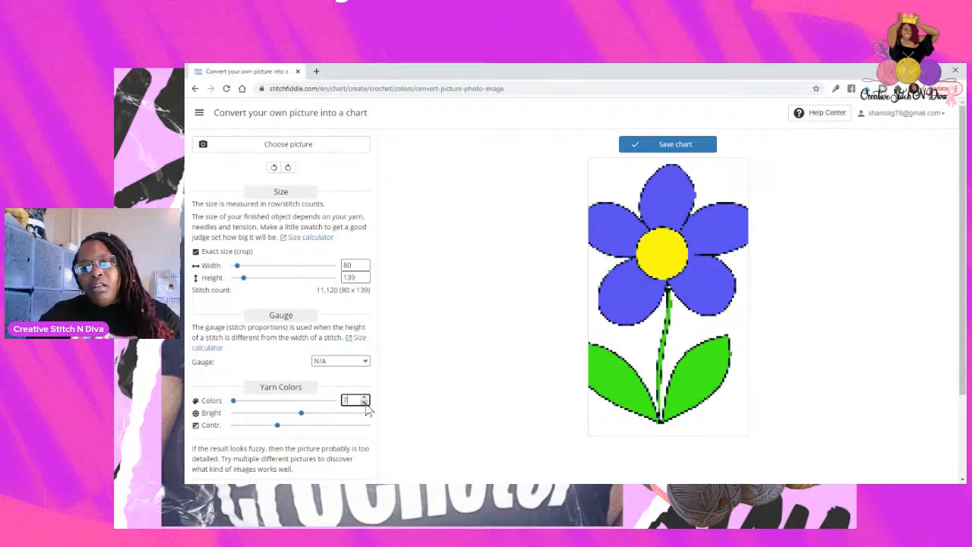
left_click(366, 405)
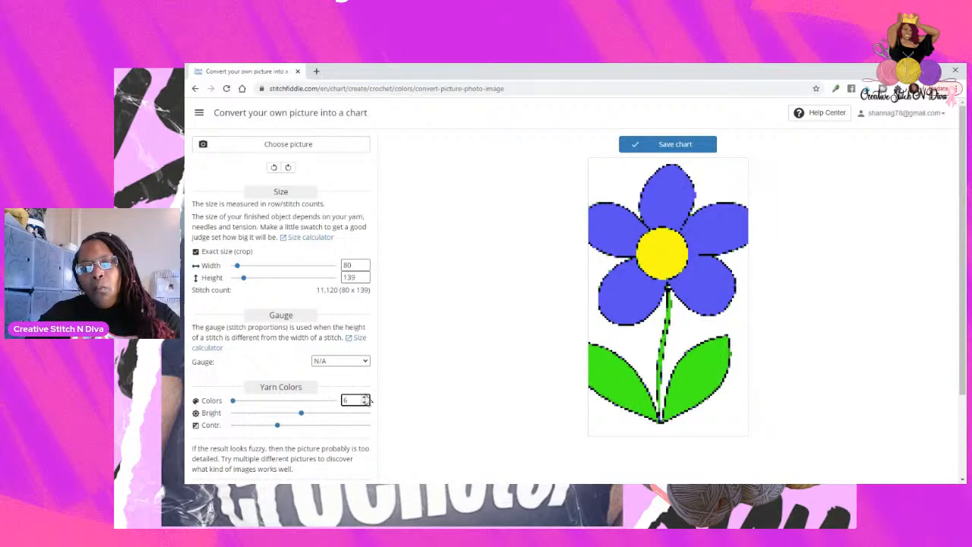
left_click(366, 396)
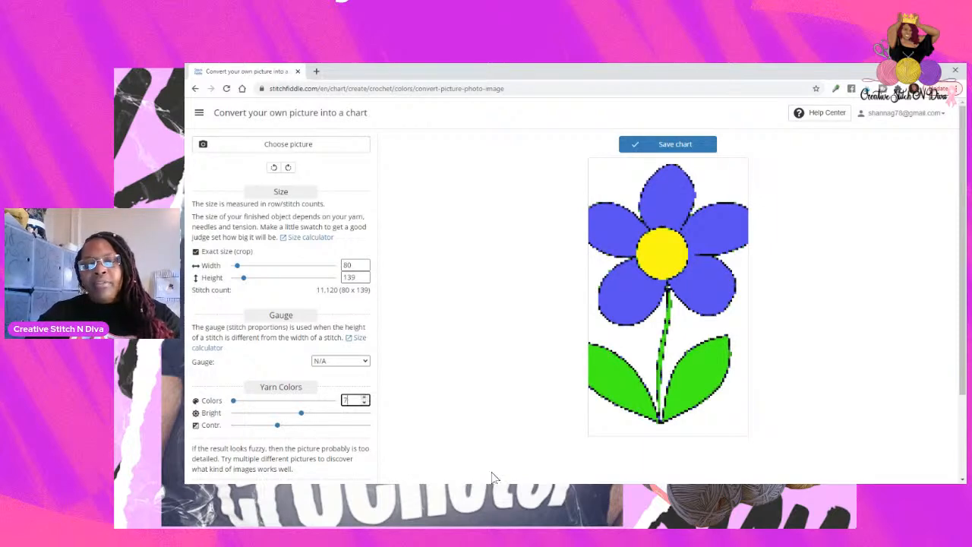
left_click_drag(962, 321, 962, 403)
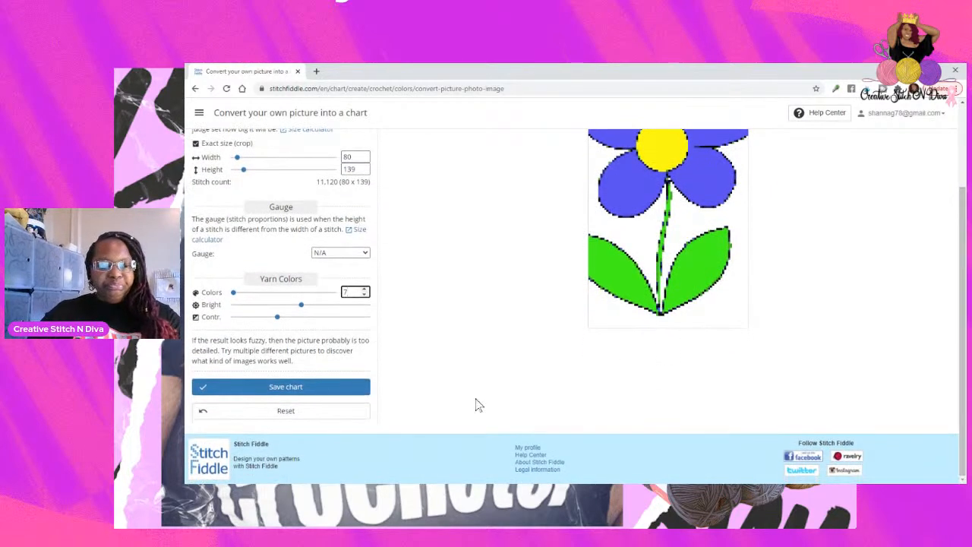
left_click(309, 392)
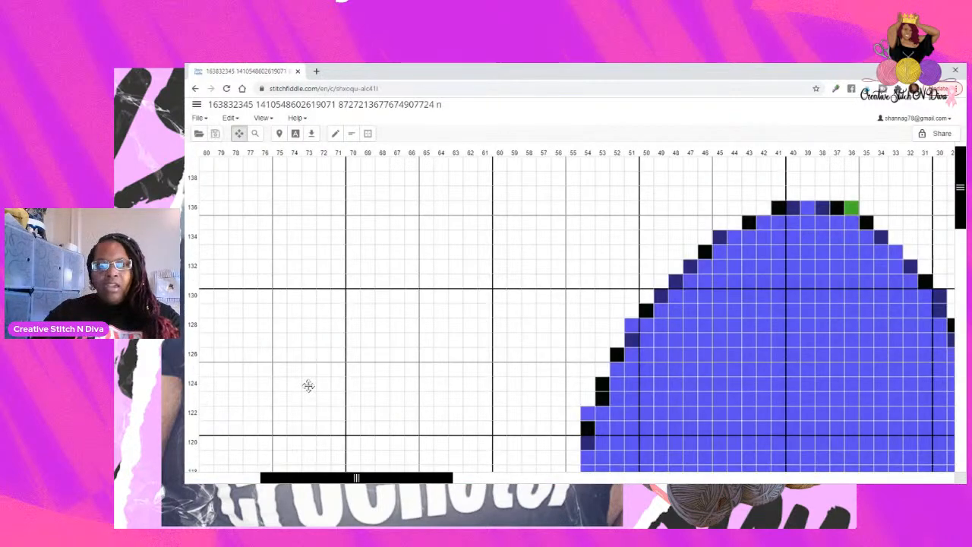
Paint black stitches from the yellow center's edge up along the left outline of the flower's upper petal
scroll(444, 304, "down", 3)
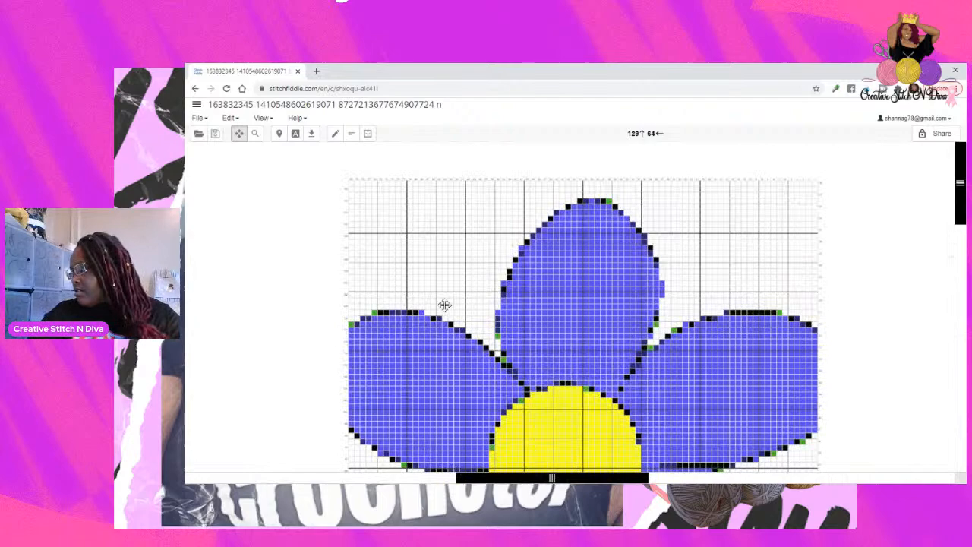
scroll(447, 304, "down", 2)
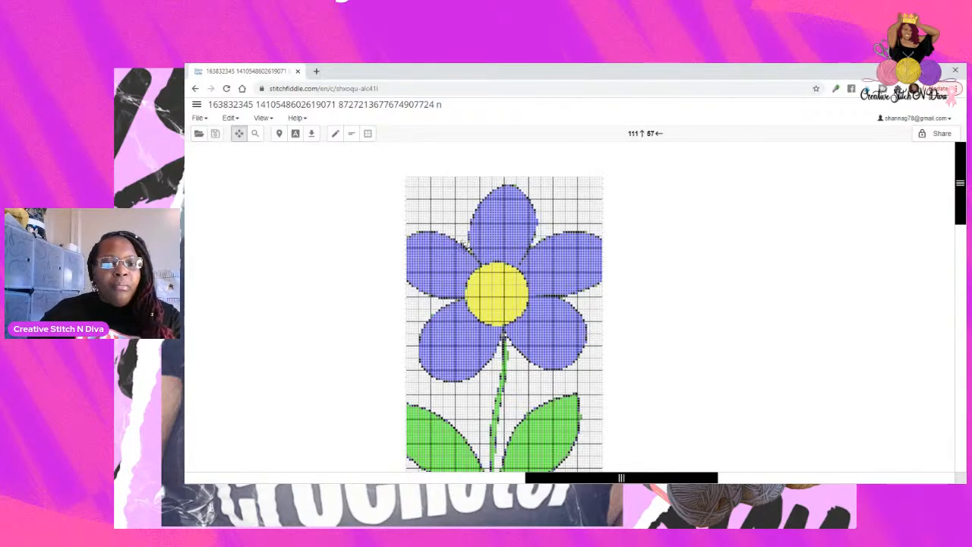
scroll(463, 246, "up", 5)
scroll(463, 247, "down", 5)
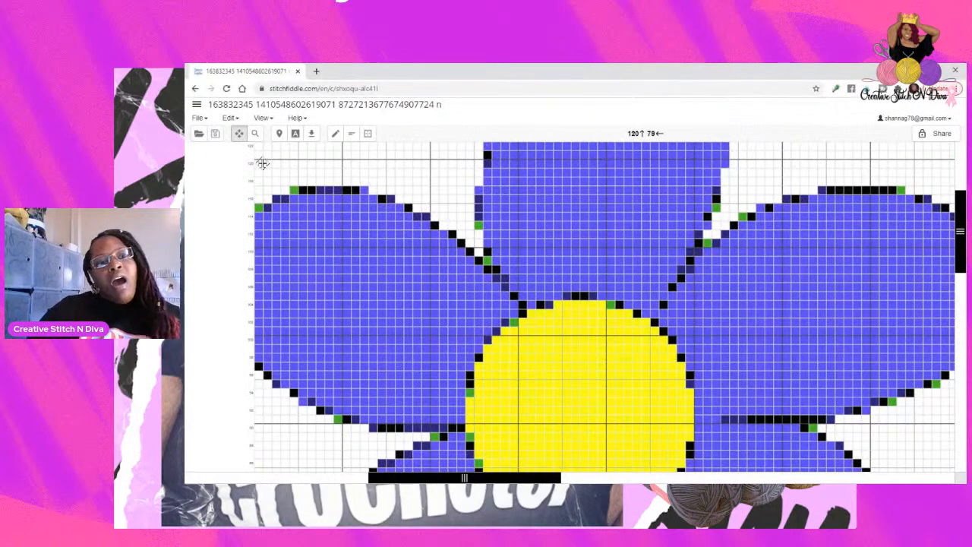
left_click(335, 137)
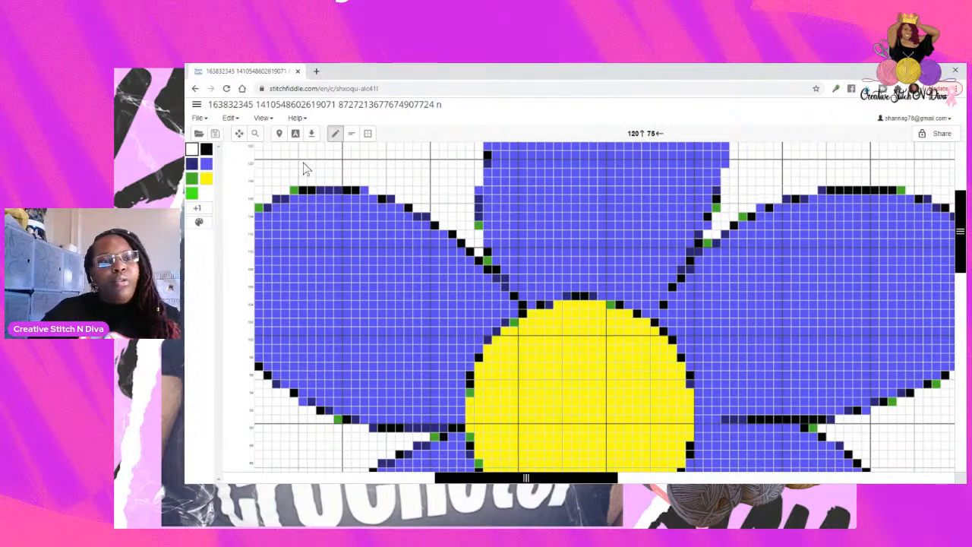
left_click(205, 150)
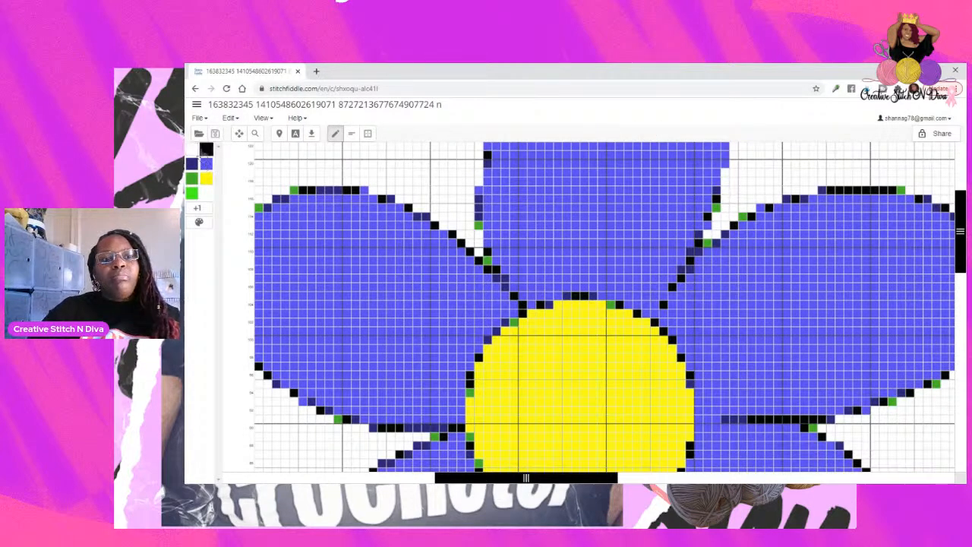
left_click(522, 310)
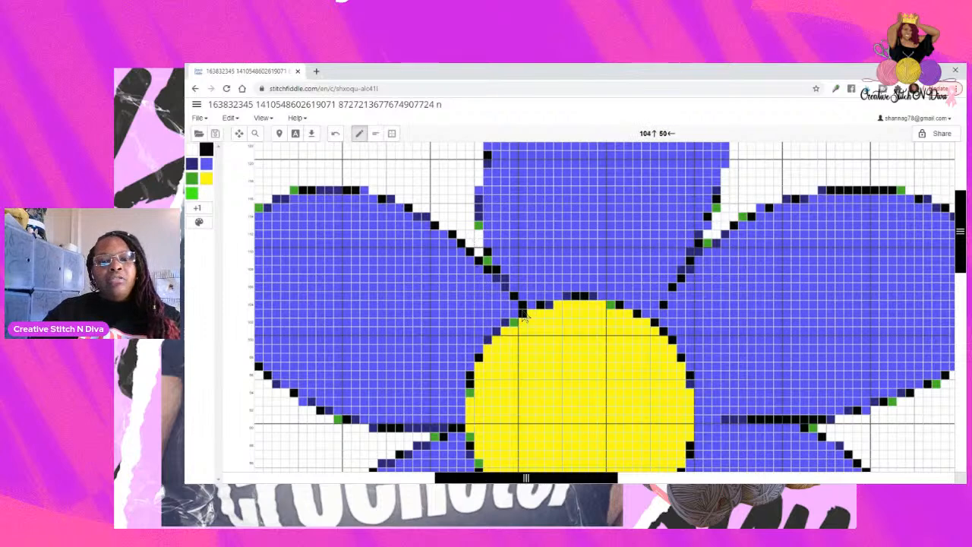
mouse_move(512, 296)
left_mouse_down()
mouse_move(493, 267)
mouse_move(487, 201)
mouse_move(480, 222)
mouse_move(483, 234)
mouse_move(488, 148)
left_mouse_up()
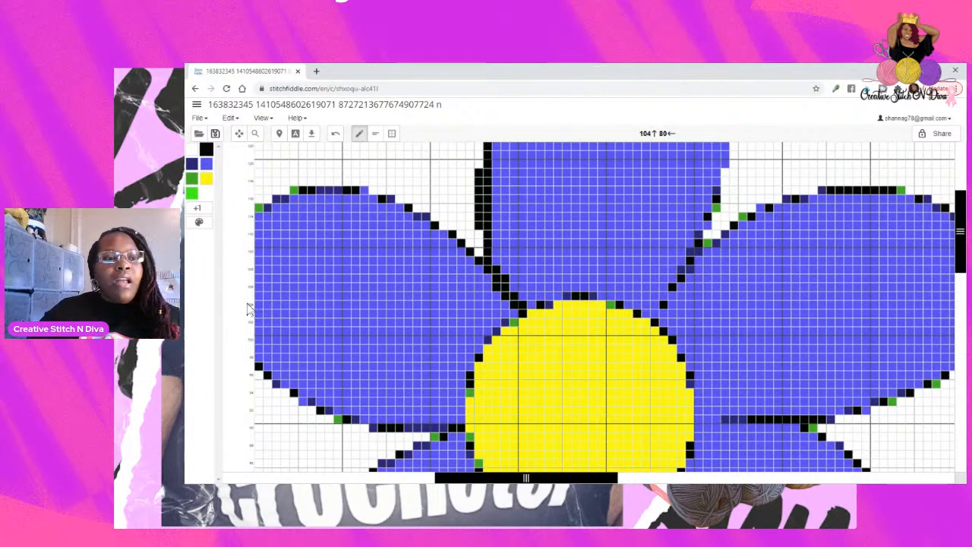
Look at the black yarn color's settings without changing them, and open the chart's full color palette
left_click(206, 149)
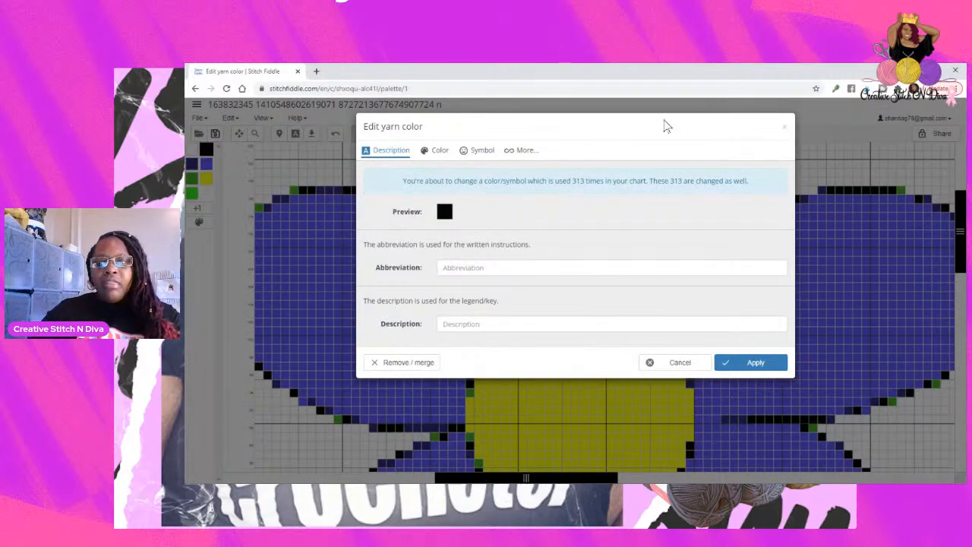
left_click(673, 363)
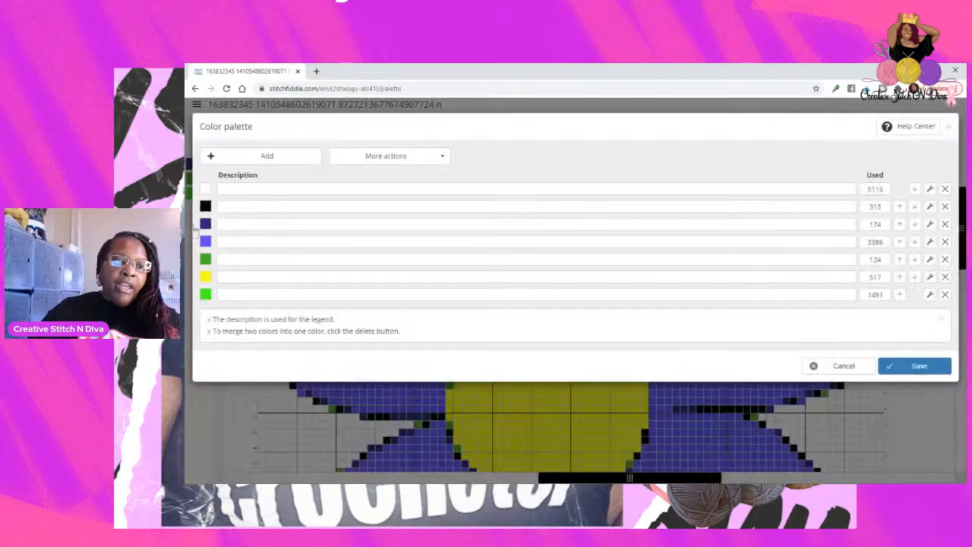
left_click(199, 222)
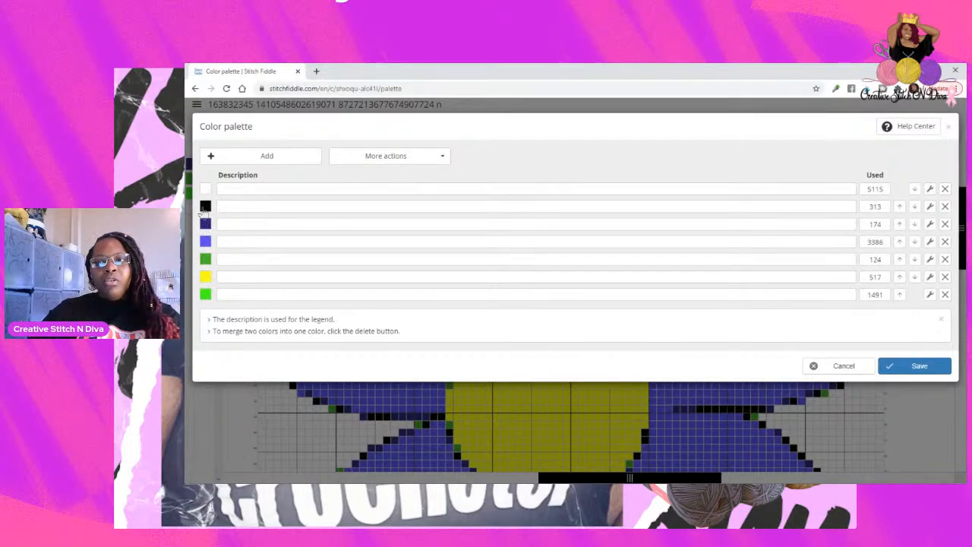
Delete the dark navy color from the palette, replacing its stitches with black
left_click(945, 224)
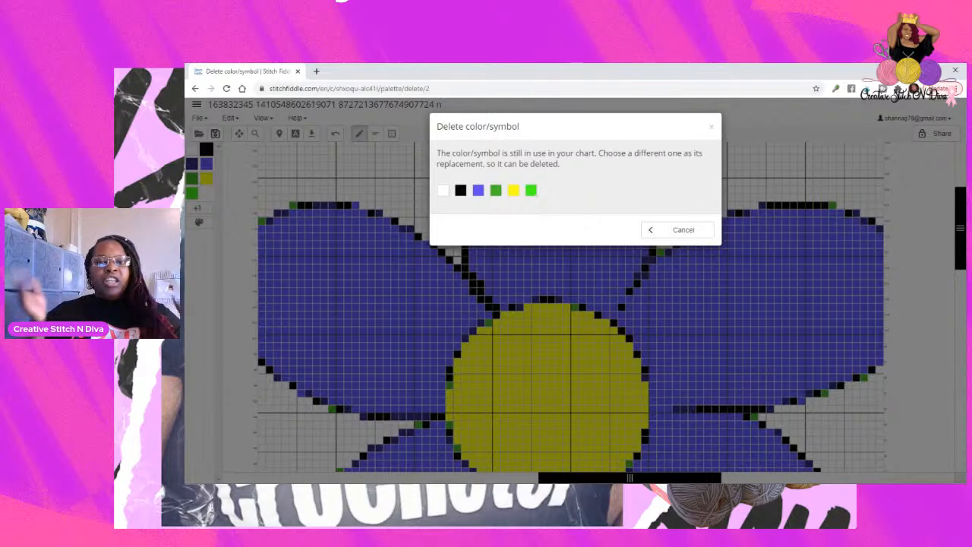
left_click(460, 193)
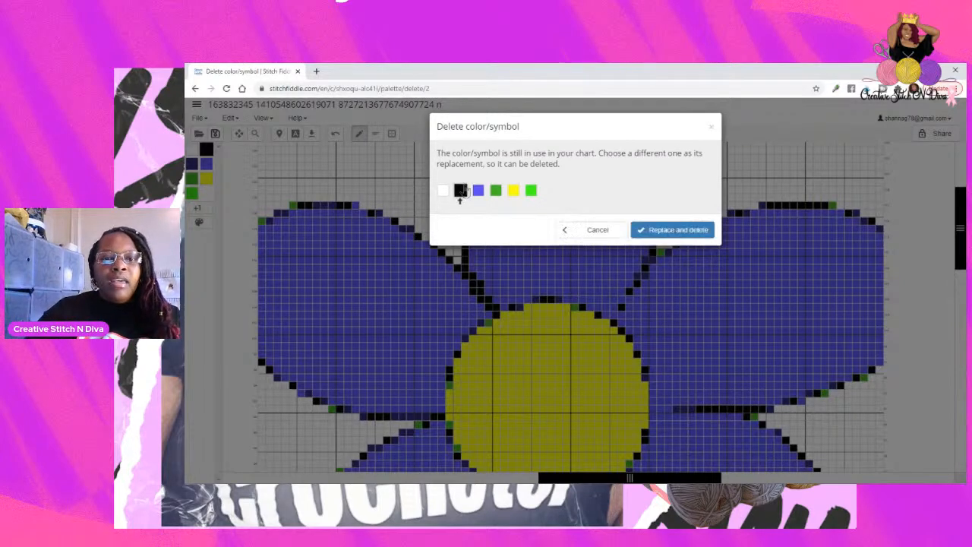
left_click(666, 234)
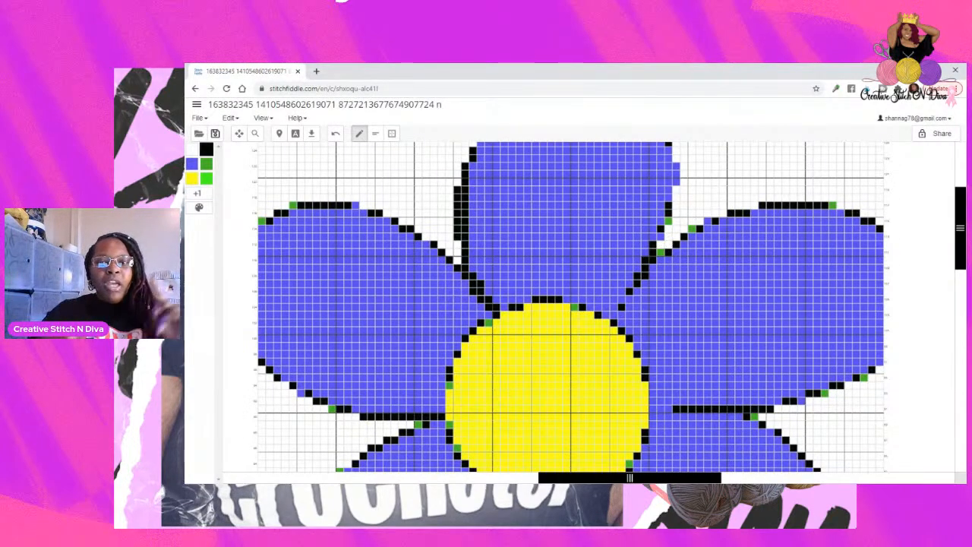
Paint extra black stitches to thicken the outline along the lower half and right side of the yellow center
scroll(665, 232, "down", 5)
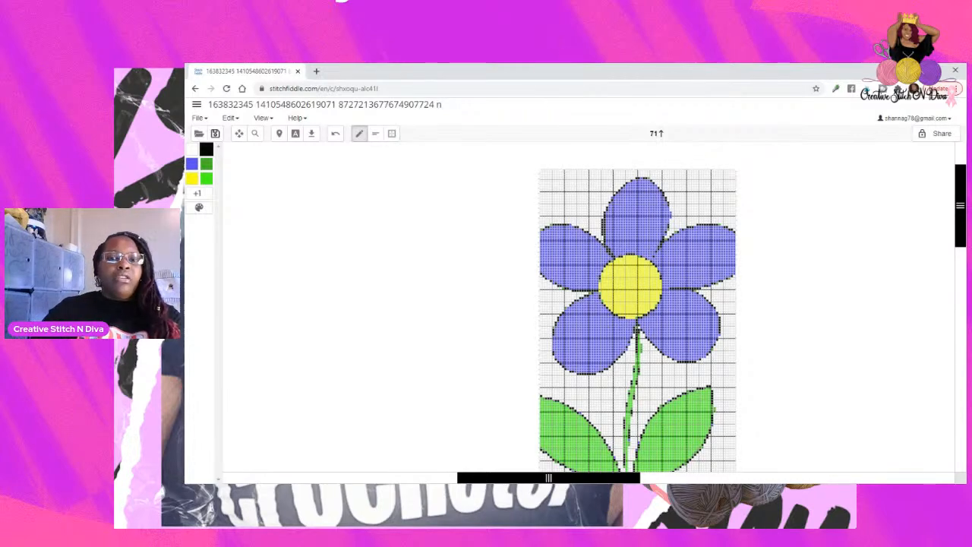
scroll(620, 322, "up", 5)
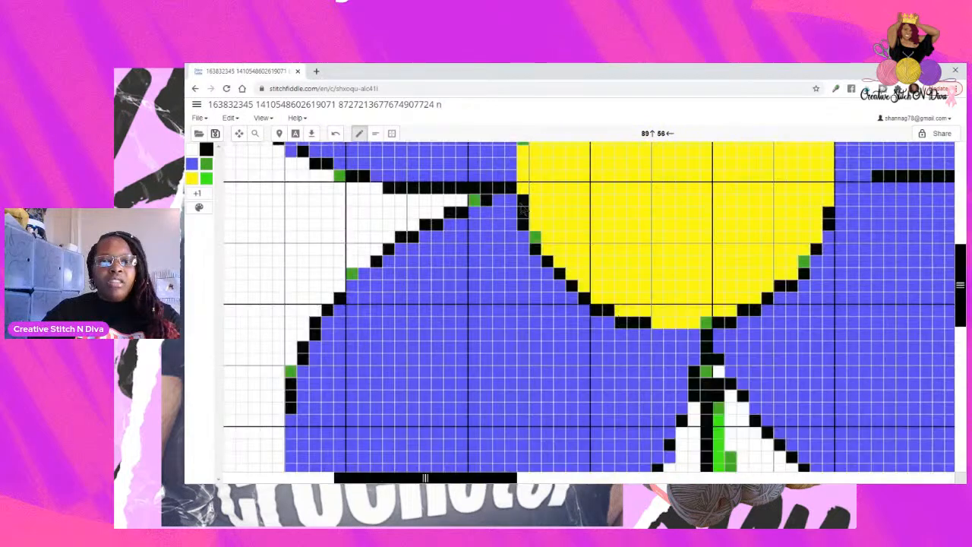
mouse_move(524, 212)
left_mouse_down()
mouse_move(593, 306)
mouse_move(624, 319)
mouse_move(613, 324)
mouse_move(741, 335)
mouse_move(763, 319)
mouse_move(652, 337)
mouse_move(720, 342)
left_mouse_up()
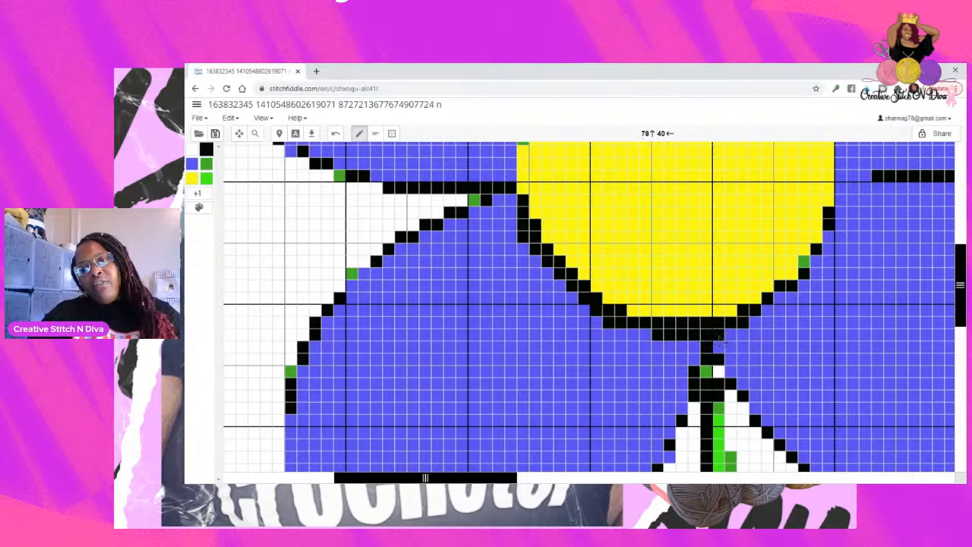
mouse_move(776, 322)
left_mouse_down()
mouse_move(767, 308)
mouse_move(832, 240)
mouse_move(841, 144)
mouse_move(830, 196)
left_mouse_up()
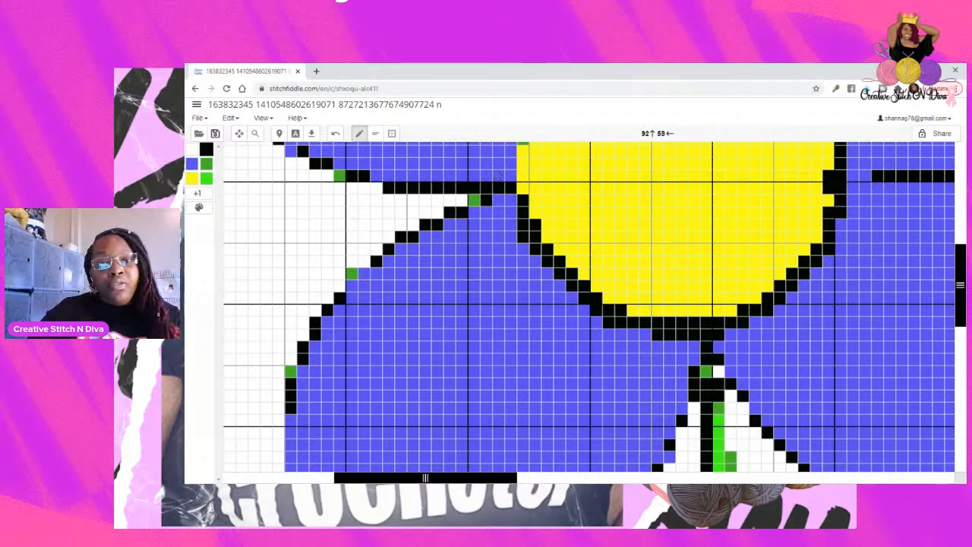
left_click_drag(507, 193, 518, 214)
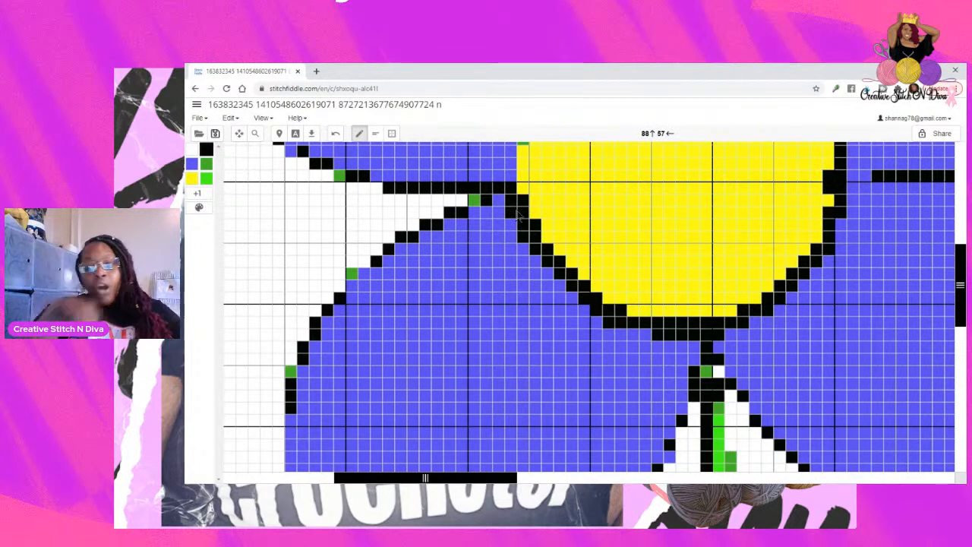
Try thickening the black outline along the yellow center's left edge, and undo the last strokes
scroll(516, 216, "down", 3)
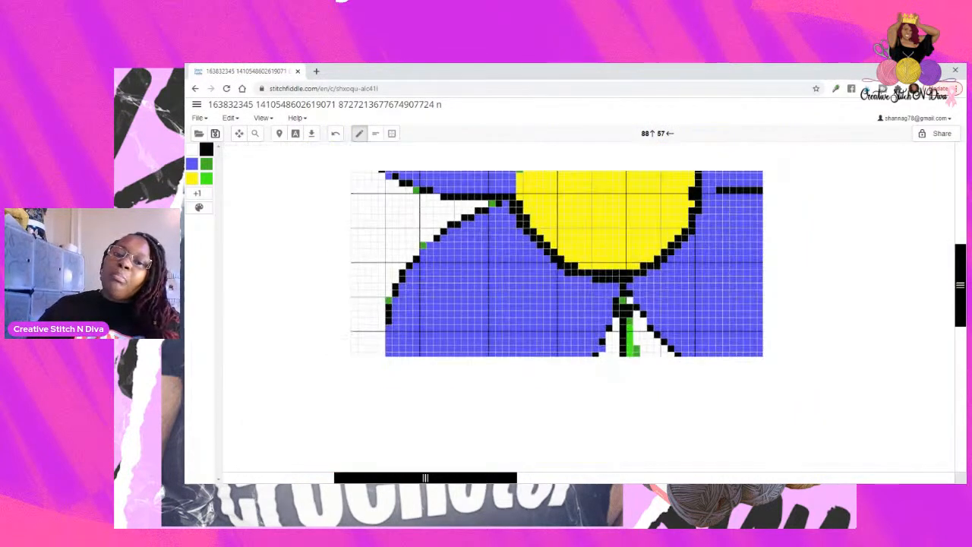
left_click_drag(961, 312, 961, 250)
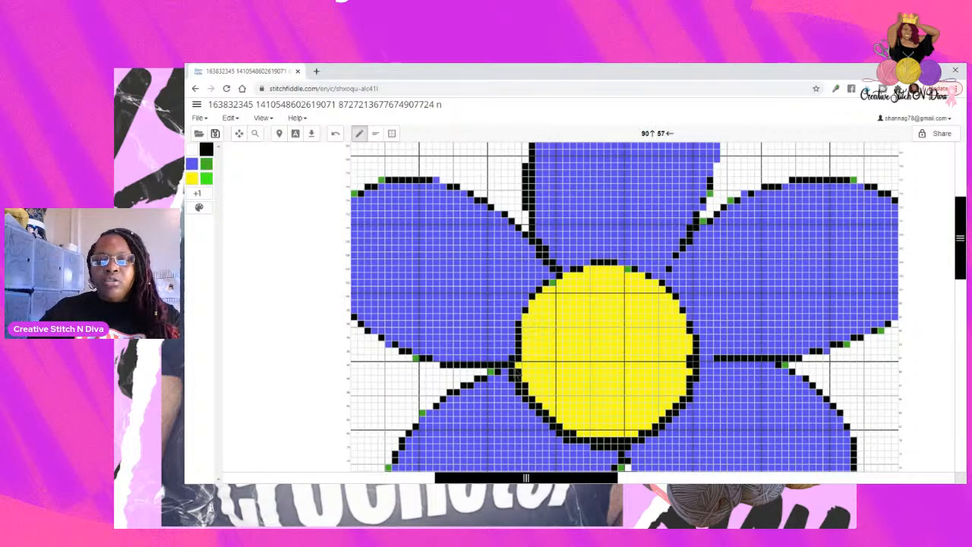
left_click_drag(512, 338, 512, 357)
left_click(528, 322)
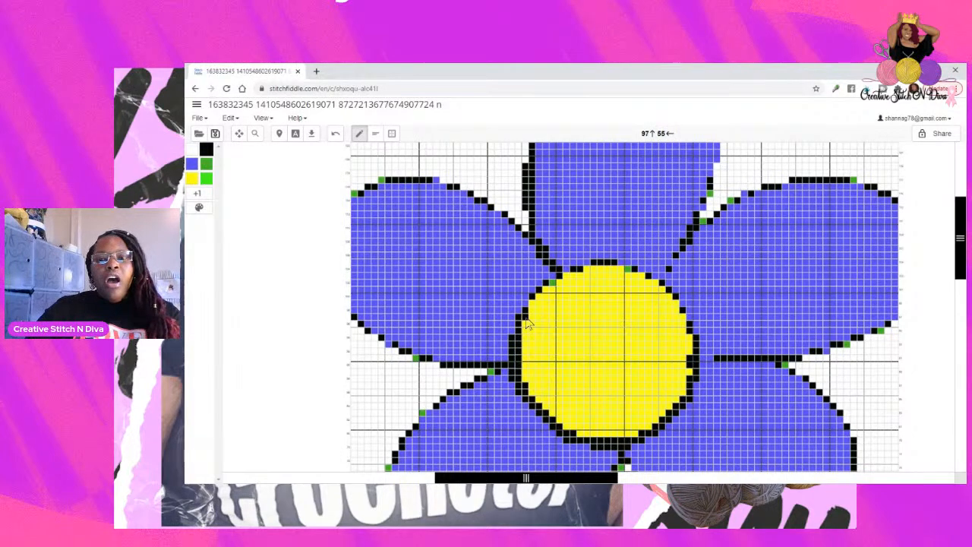
left_click(335, 134)
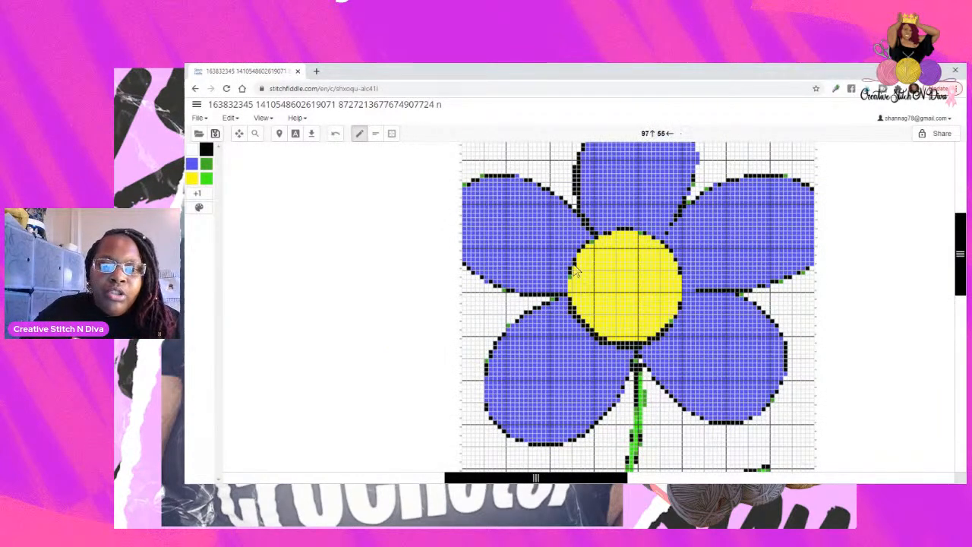
left_click(335, 133)
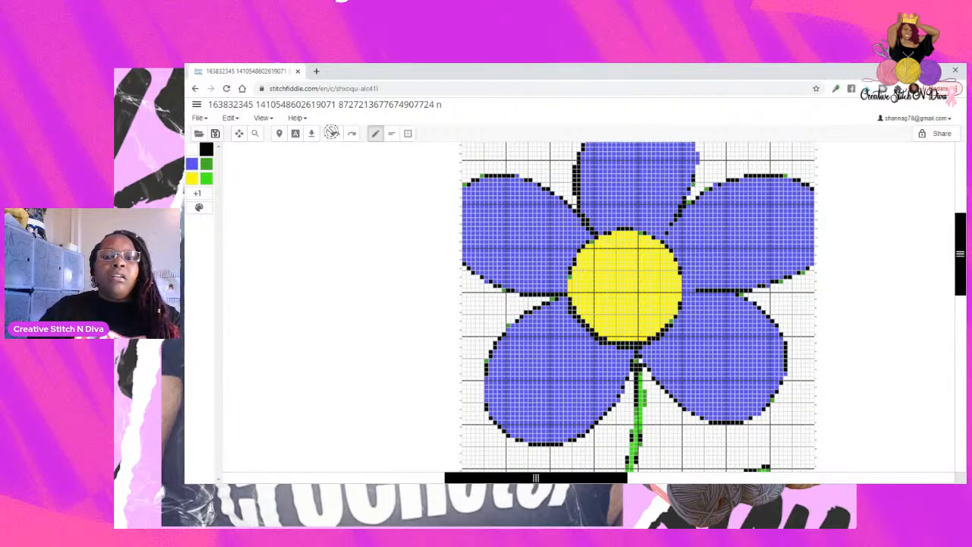
Retouch the black outline stitches on the left edge of the yellow center, undoing a stray stitch
left_click(571, 273)
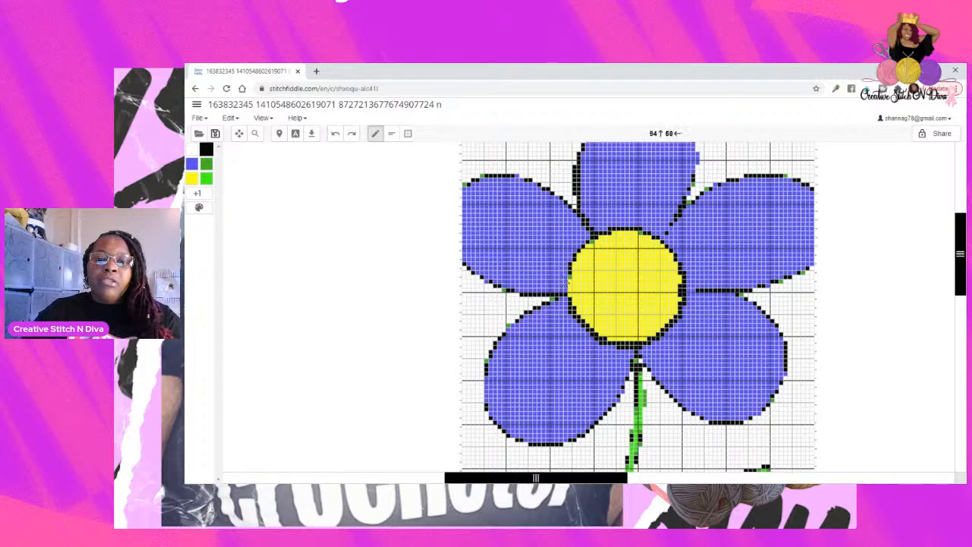
left_click(334, 134)
left_click(565, 278)
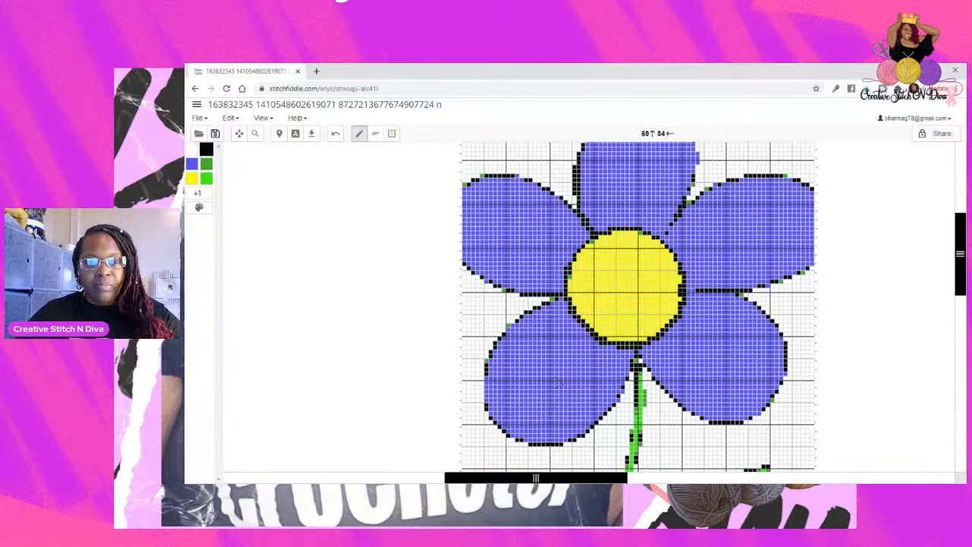
Look at the palette's description fields for white, black and blue, and close the palette without changes
left_click(199, 208)
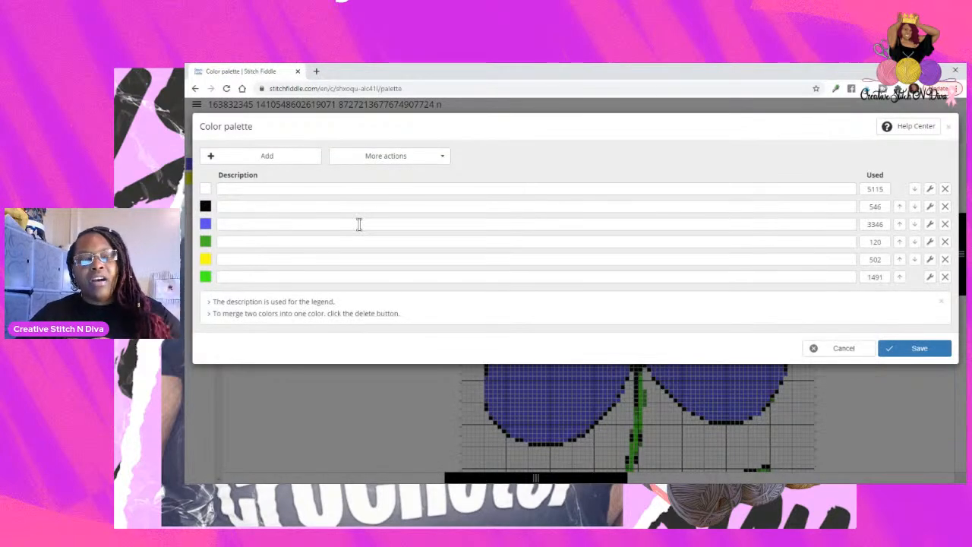
left_click(266, 190)
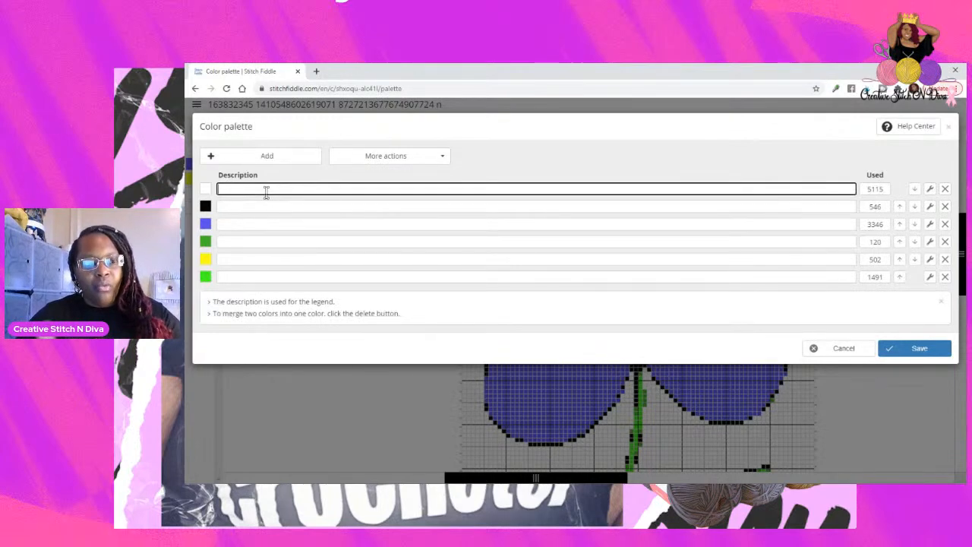
left_click(262, 205)
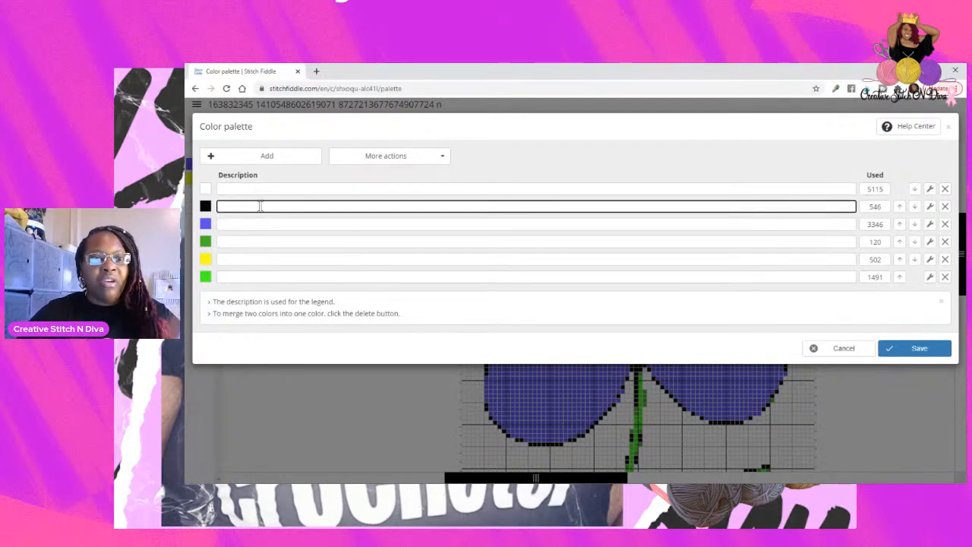
left_click(258, 222)
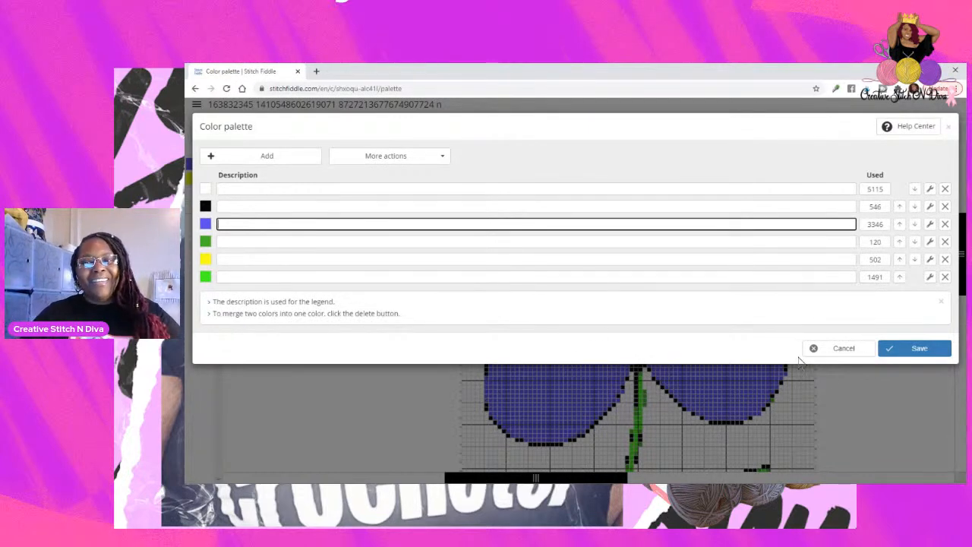
left_click(842, 351)
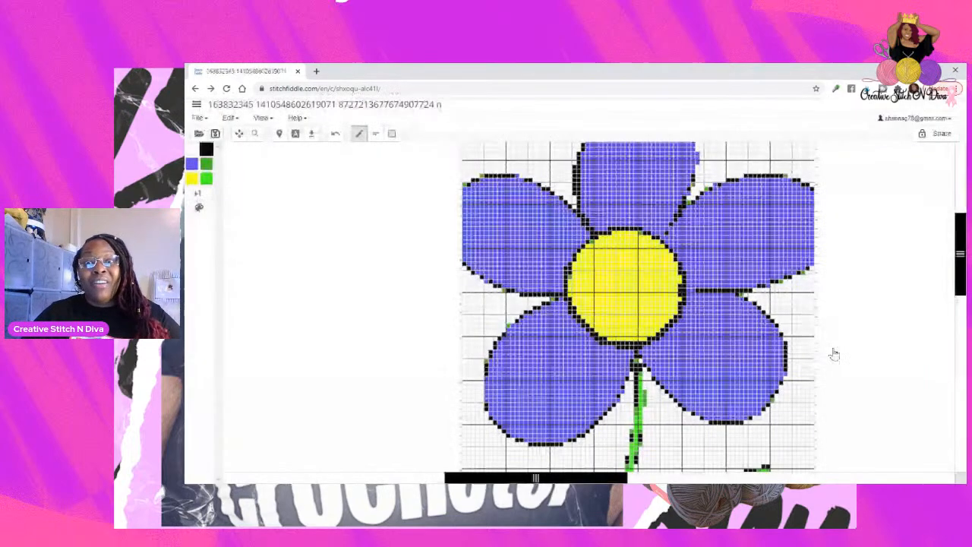
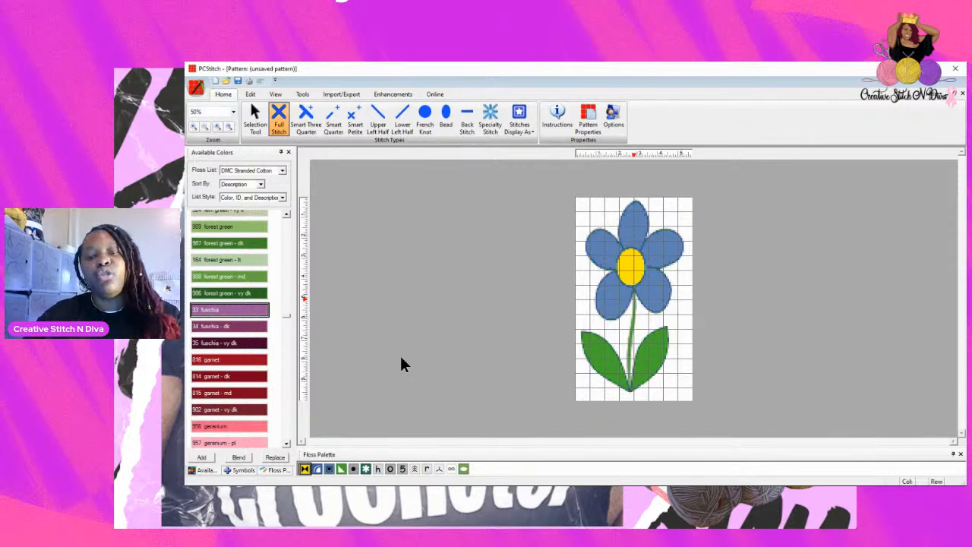
In PCStitch, open the recent pattern "Yoda Loves Steelers 150x150.PAT"
left_click(699, 454)
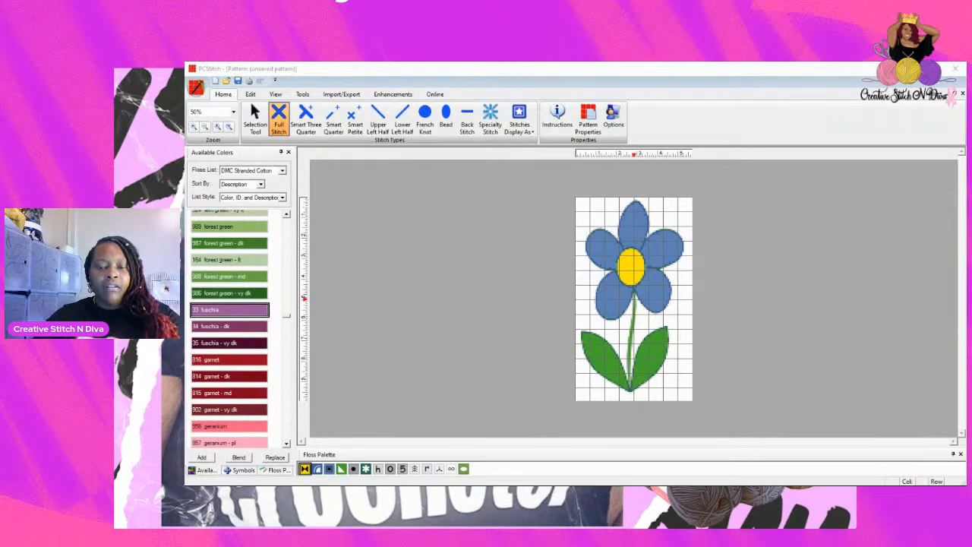
key("alt+Tab")
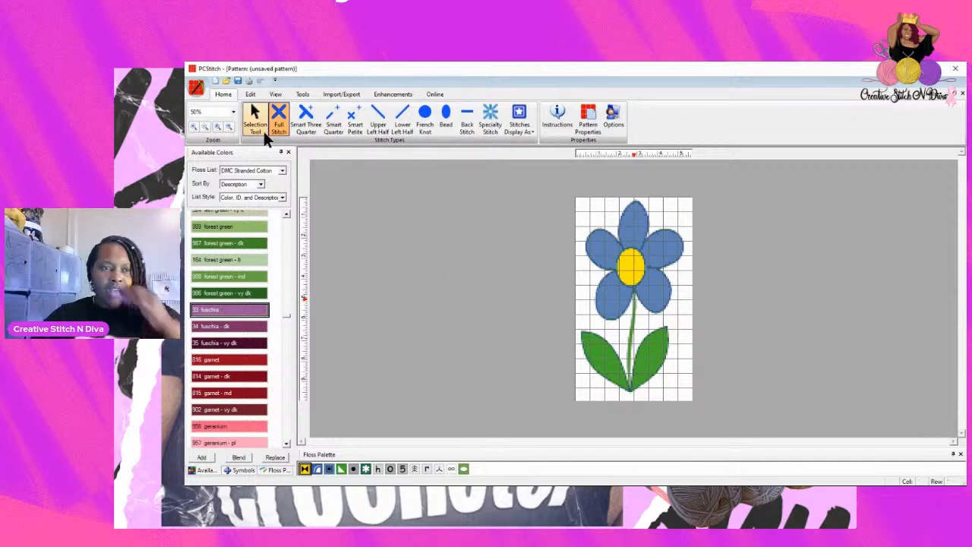
left_click(195, 88)
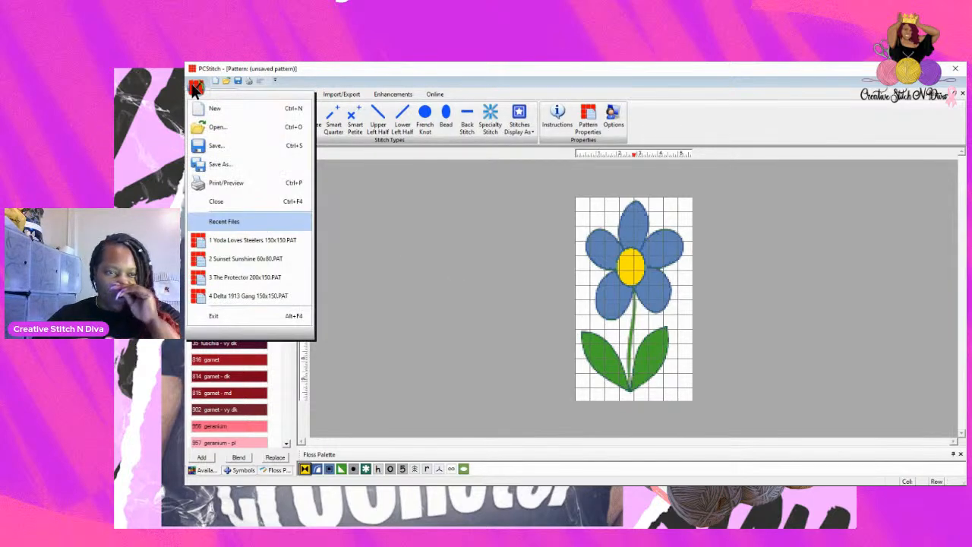
left_click(242, 242)
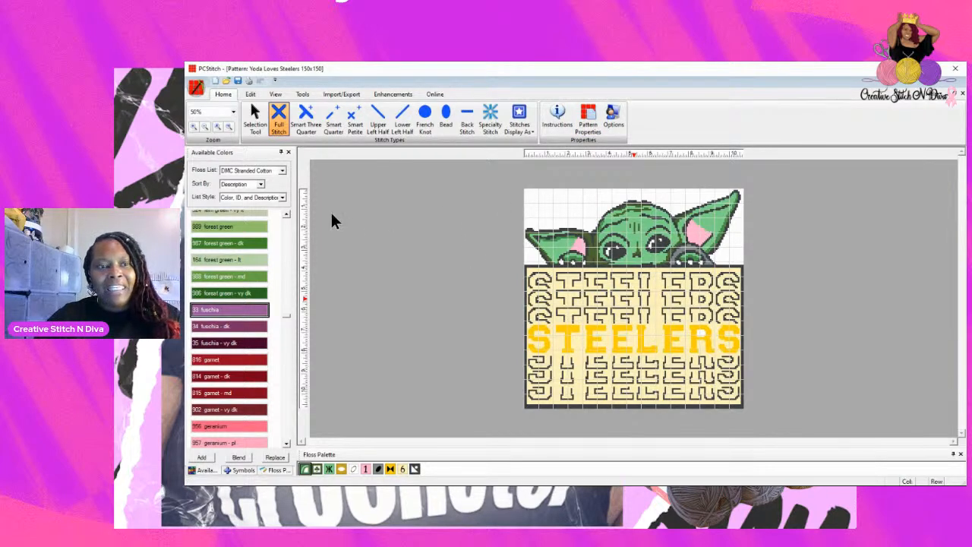
Select the solid gold STEELERS lettering row across the pattern with the Selection Tool and copy it
left_click(257, 129)
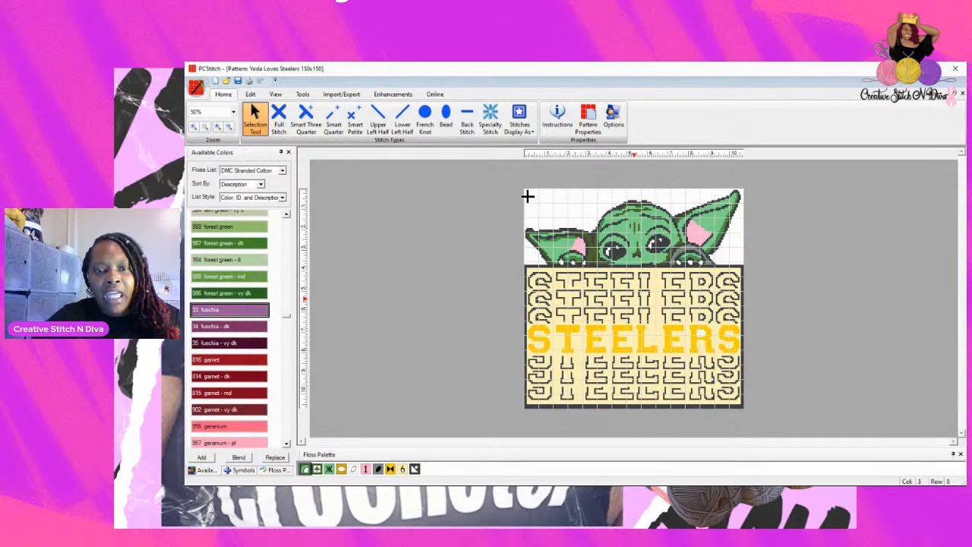
left_click_drag(524, 190, 647, 204)
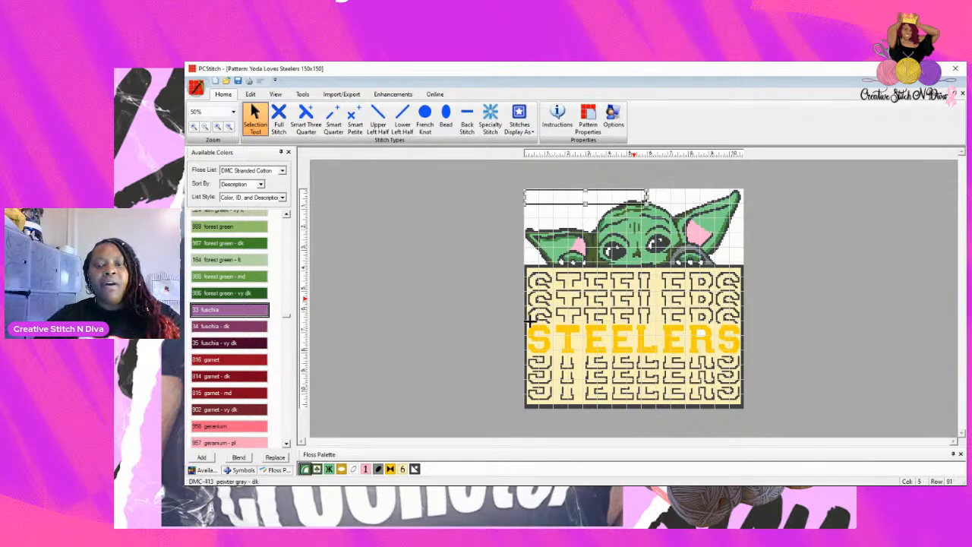
left_click_drag(524, 323, 740, 354)
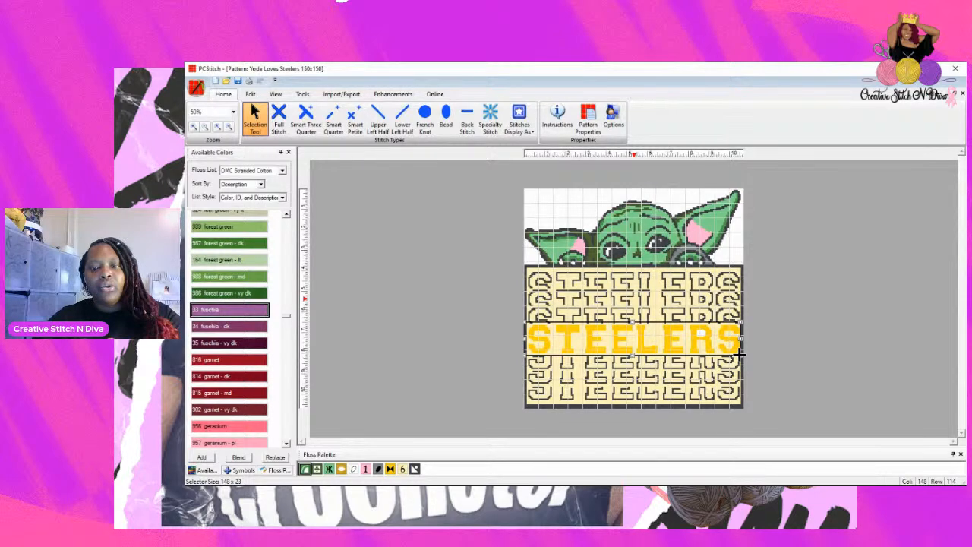
left_click_drag(740, 354, 740, 354)
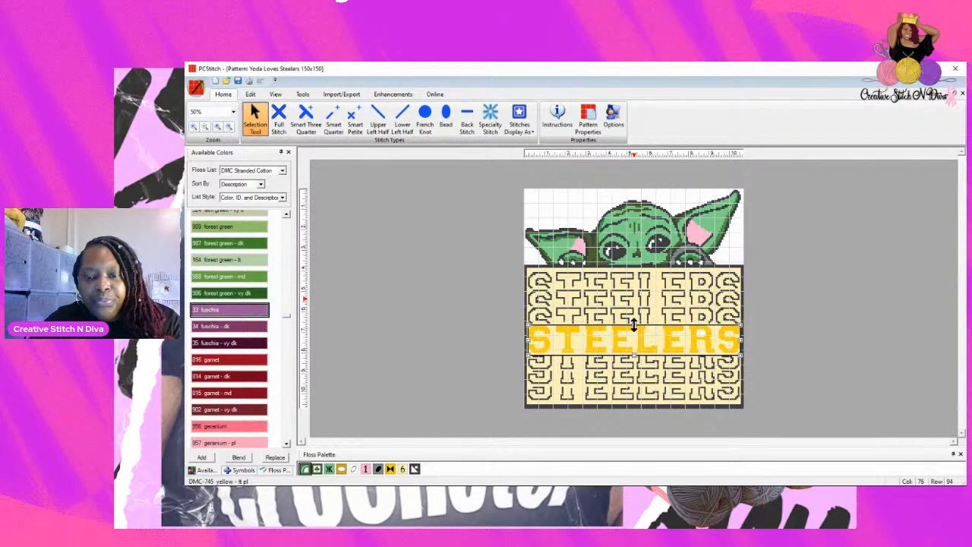
right_click(636, 349)
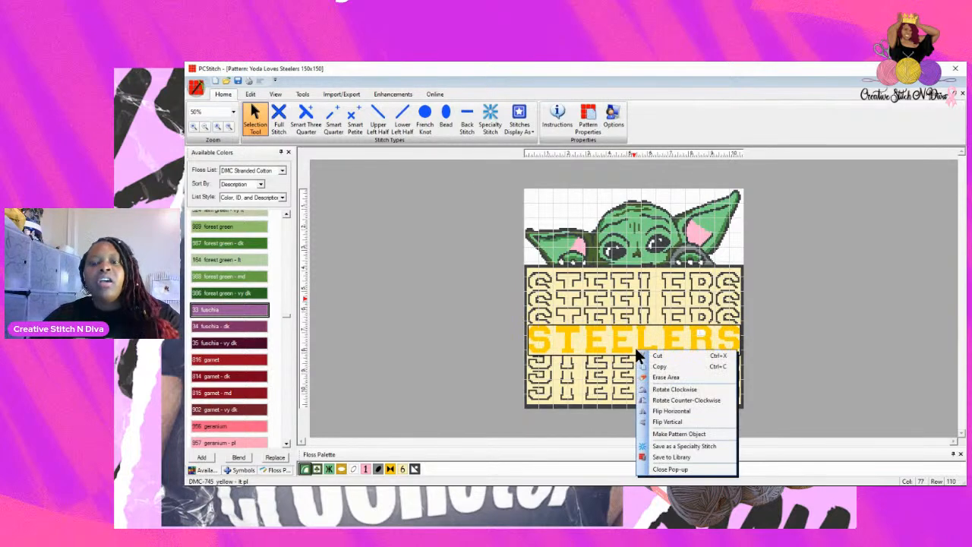
left_click(661, 366)
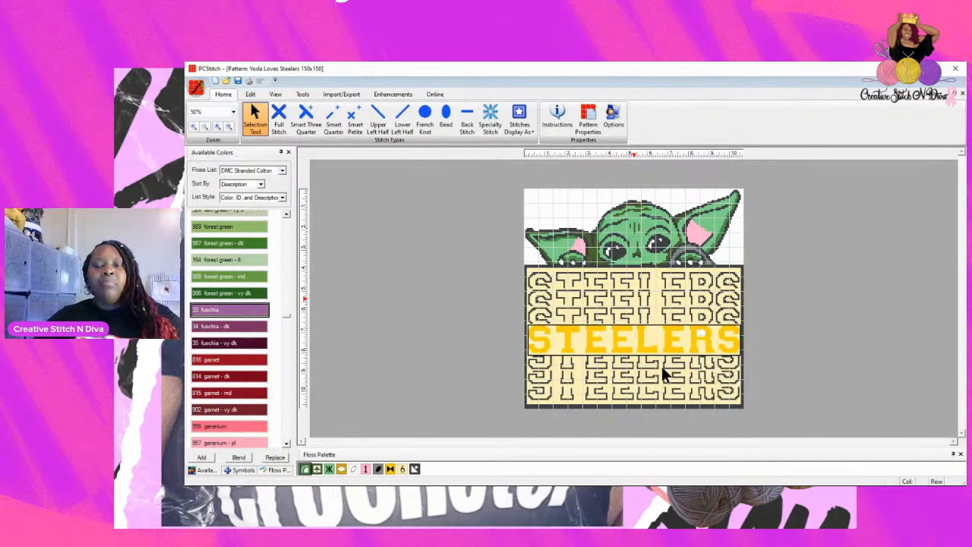
Return to the unsaved flower pattern, maximize it and paste the copied STEELERS lettering into it
left_click(960, 94)
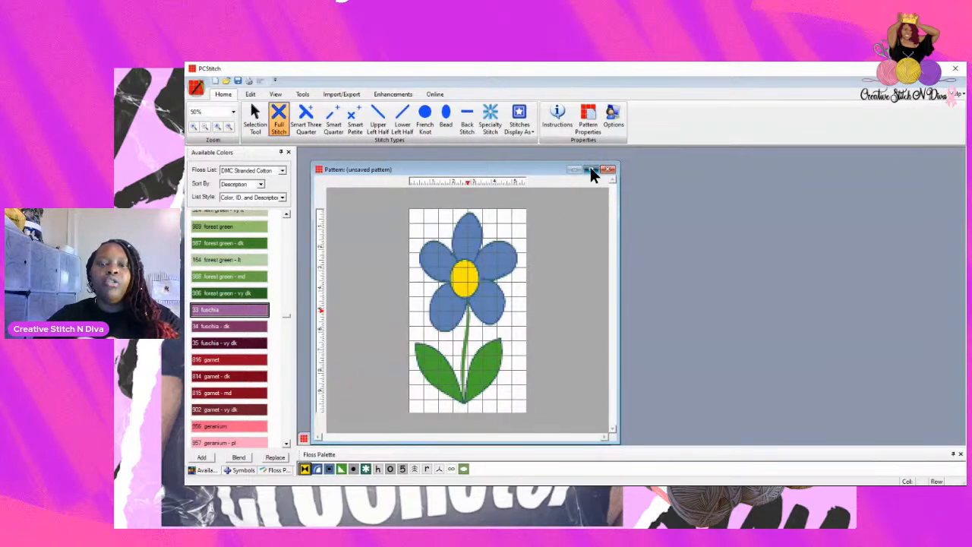
left_click(590, 168)
left_click(253, 93)
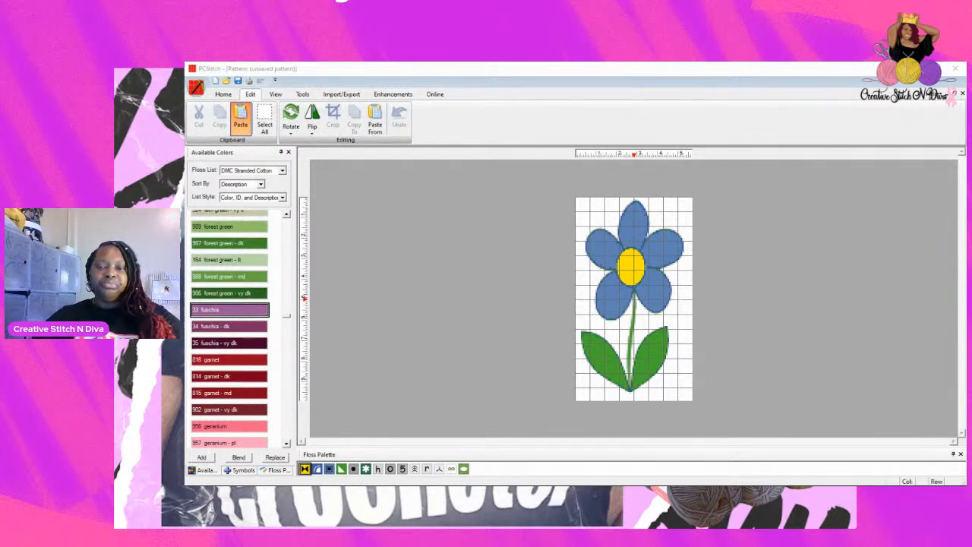
left_click(240, 119)
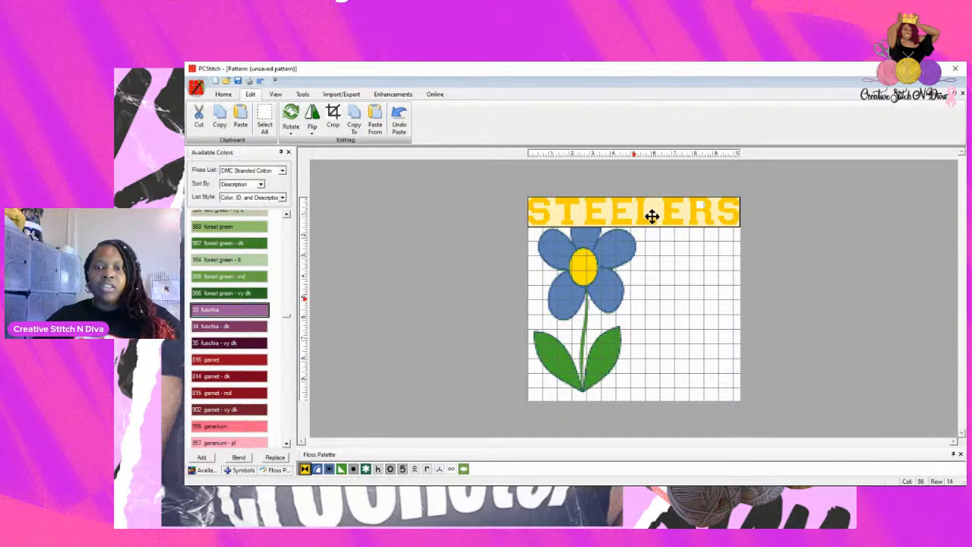
left_click(217, 90)
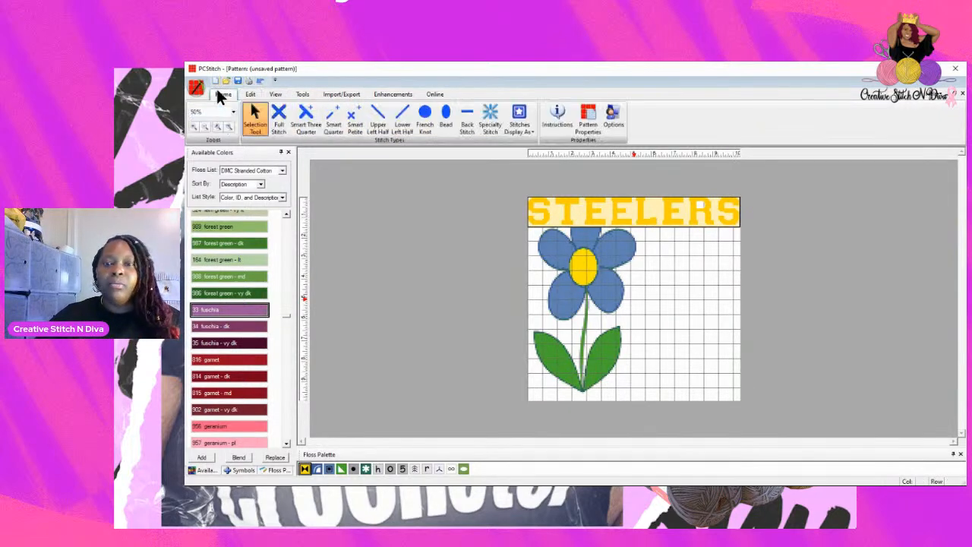
Enlarge the flower pattern's canvas, and undo both the resize and the pasted STEELERS lettering
left_click(585, 123)
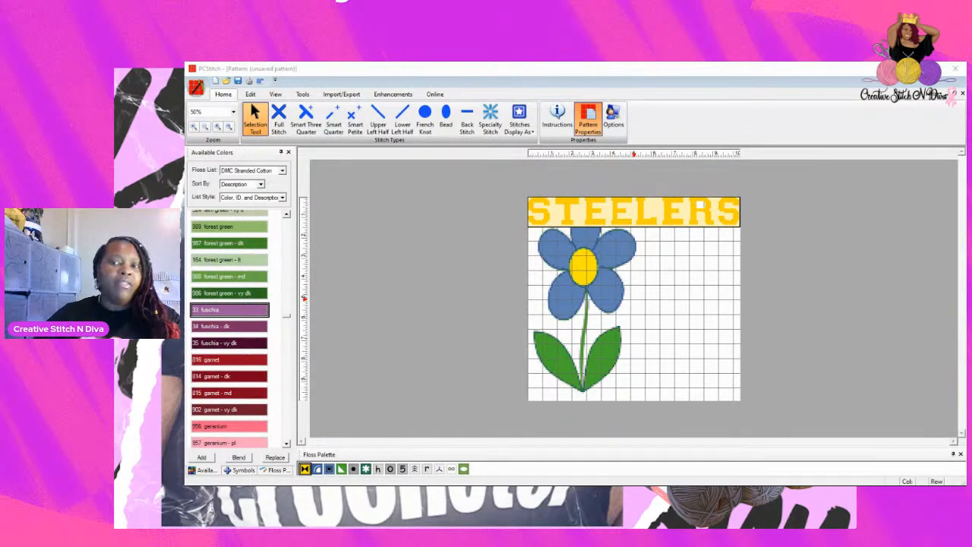
left_click(604, 354)
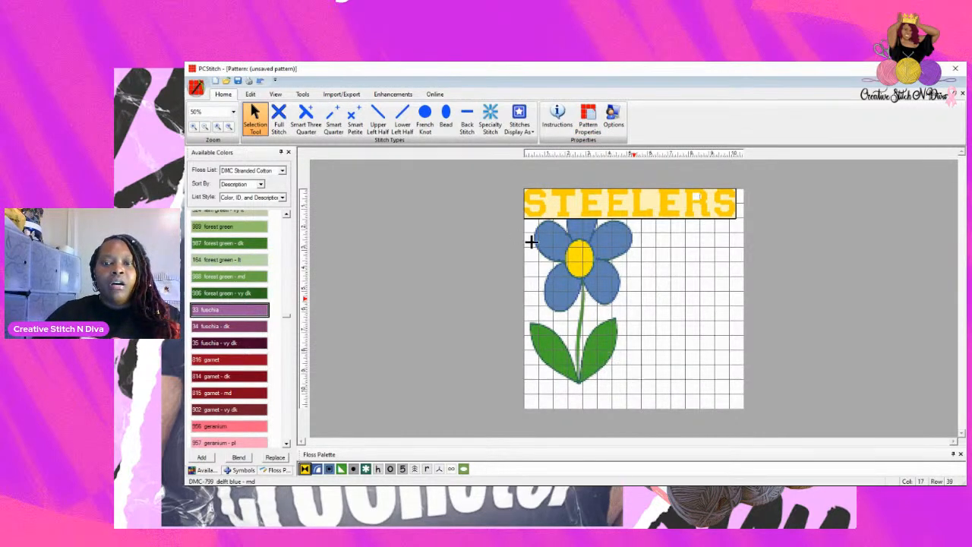
left_click(260, 81)
left_click(260, 80)
Shift the whole flower slightly downward on the chart and enlarge the canvas a little through the pattern properties
left_click_drag(529, 200, 710, 400)
mouse_move(639, 354)
left_mouse_down()
mouse_move(660, 362)
mouse_move(676, 351)
mouse_move(638, 352)
left_mouse_up()
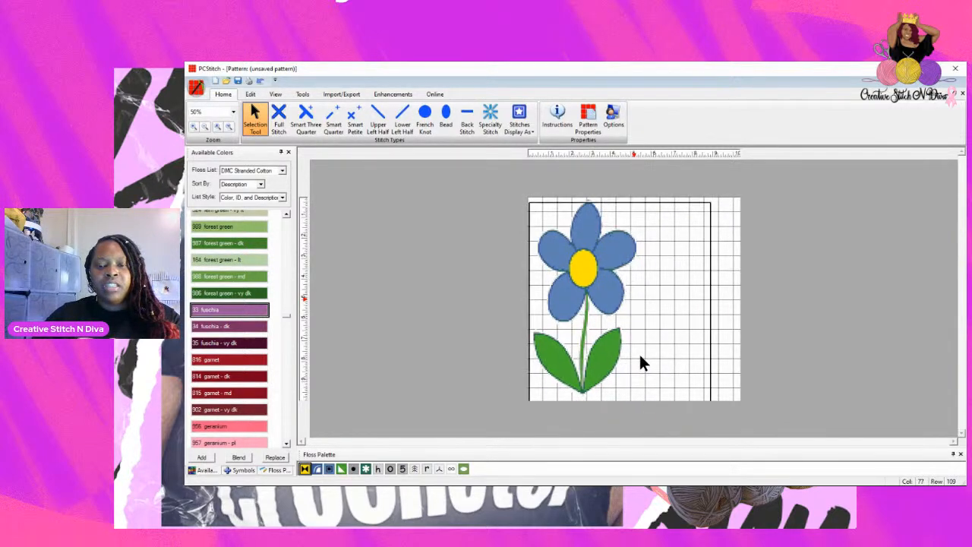
left_click(726, 341)
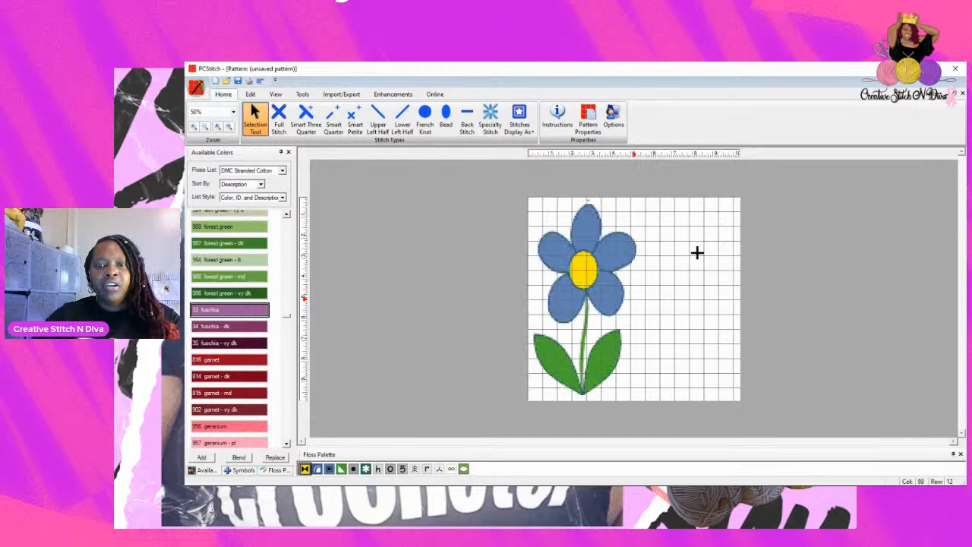
left_click(590, 114)
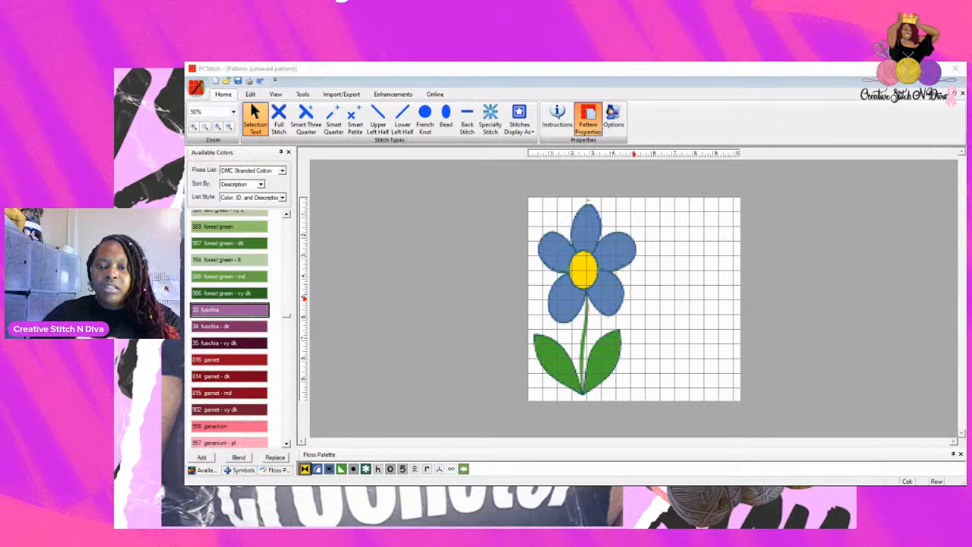
key("Return")
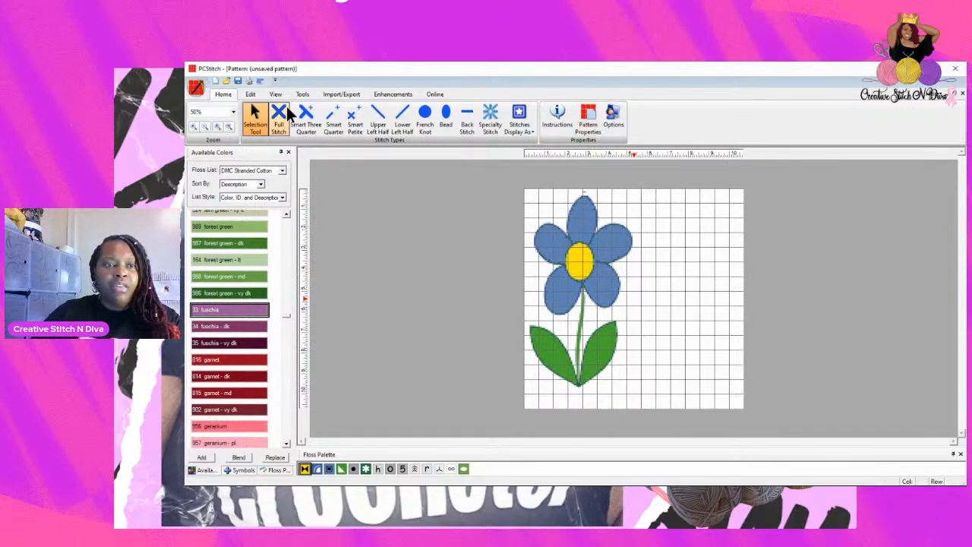
Paste the STEELERS lettering again, rotate it clockwise and place it vertically along the chart's right side
left_click(251, 93)
left_click(233, 120)
left_click_drag(599, 211, 611, 231)
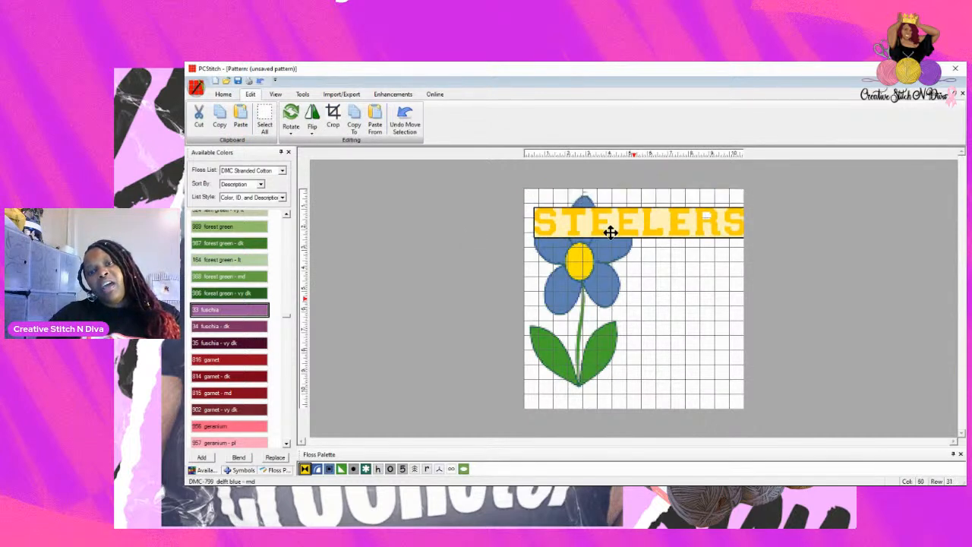
right_click(610, 231)
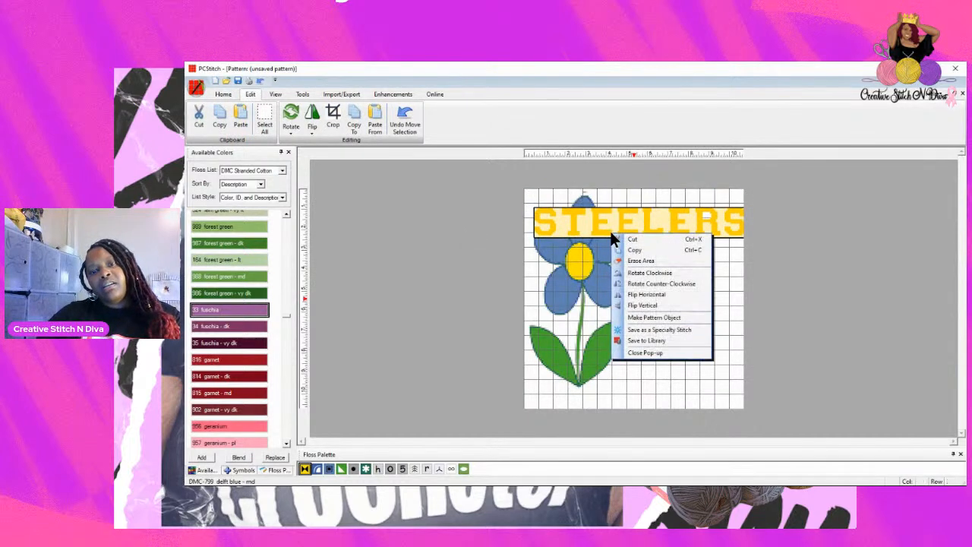
left_click(642, 263)
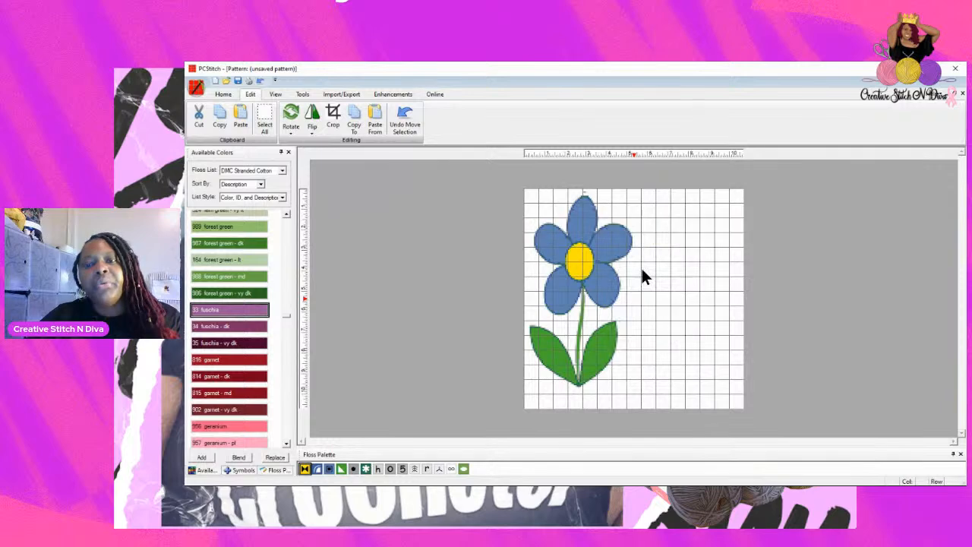
mouse_move(560, 289)
left_mouse_down()
mouse_move(726, 265)
mouse_move(706, 271)
mouse_move(719, 276)
mouse_move(706, 281)
left_mouse_up()
left_click(643, 290)
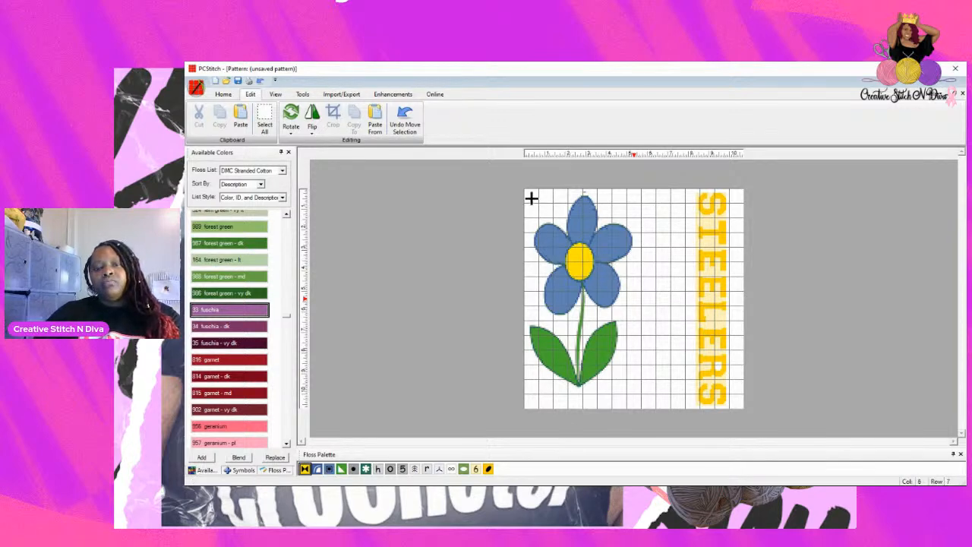
Select the flower and move it right and slightly down, into the space beside the vertical STEELERS lettering
left_click_drag(524, 192, 651, 395)
left_click_drag(603, 343, 639, 357)
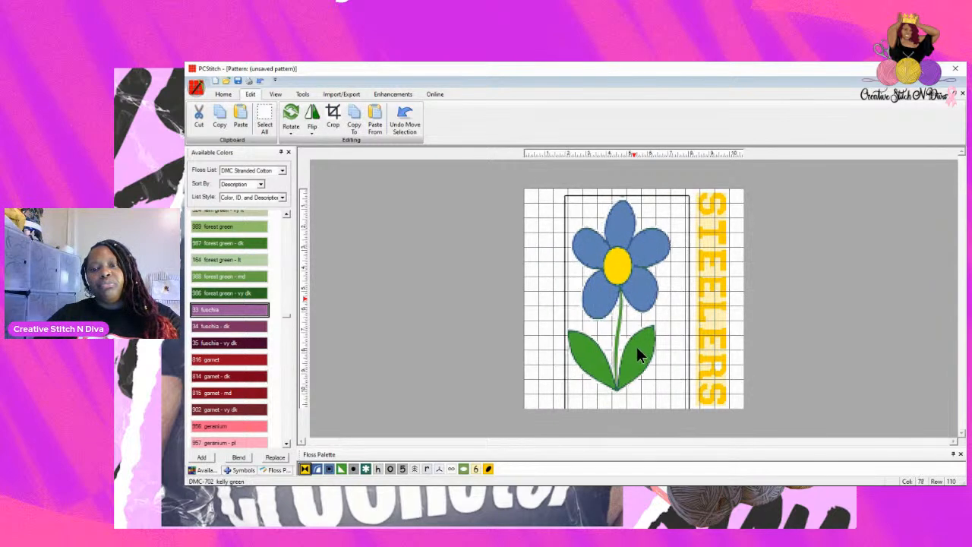
left_click(534, 325)
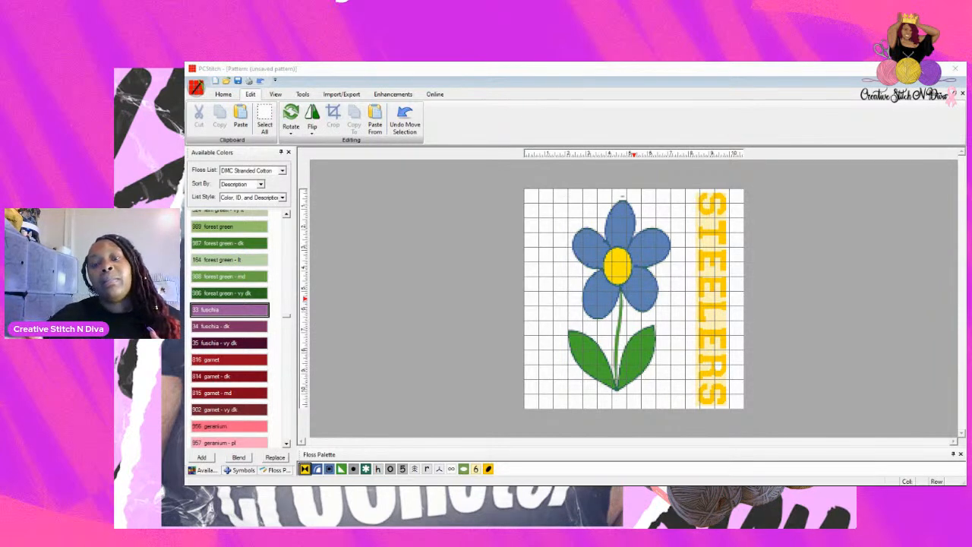
left_click(643, 431)
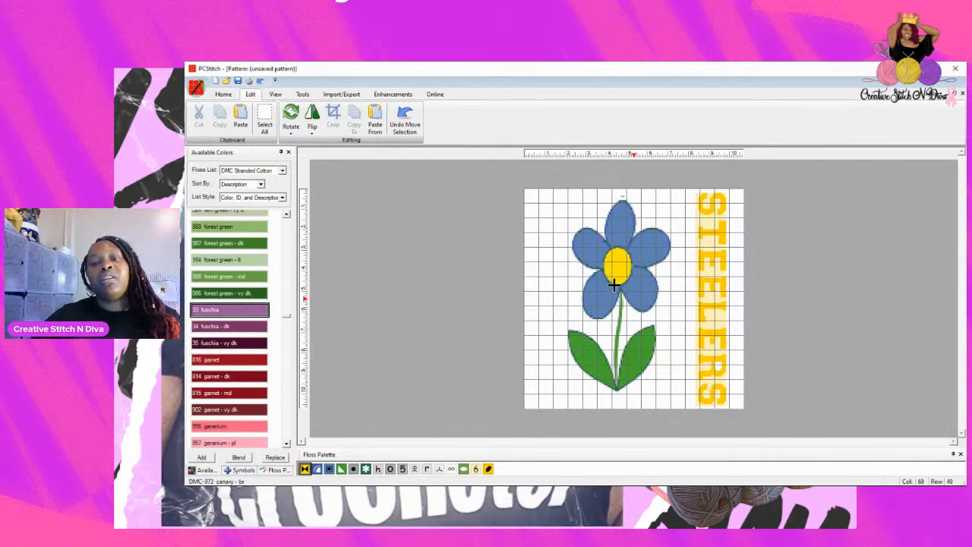
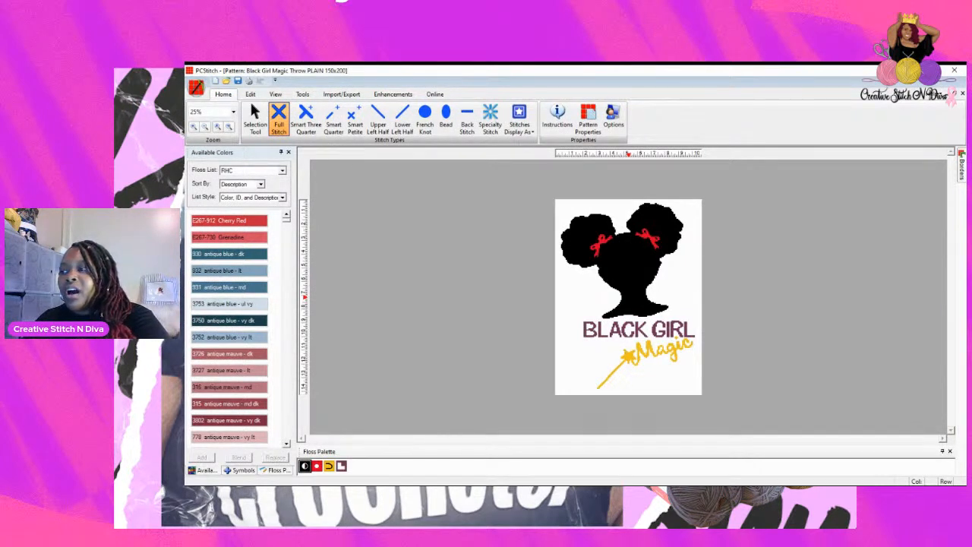
Browse the available floss lists for the Black Girl Magic pattern and keep RHC selected
scroll(252, 171, "up", 3)
scroll(252, 171, "down", 1)
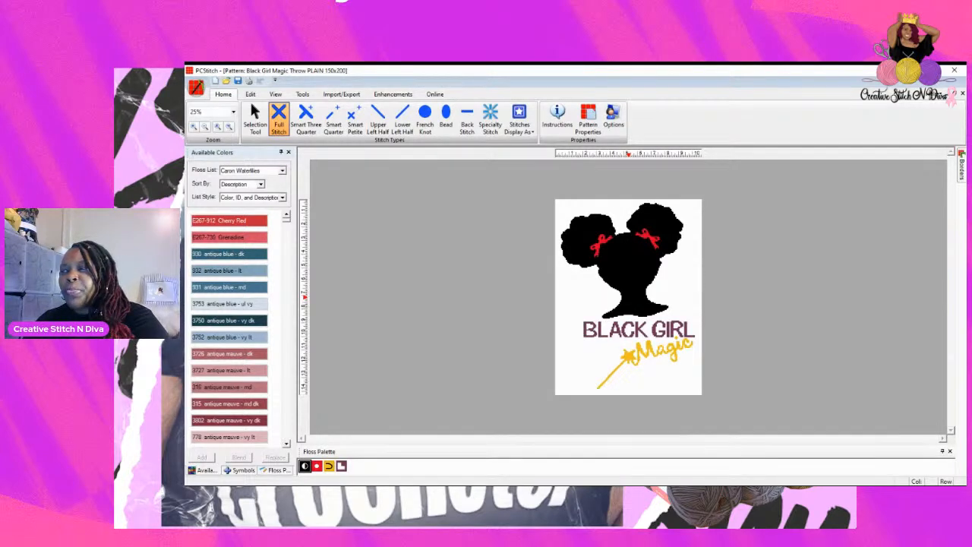
scroll(252, 171, "down", 3)
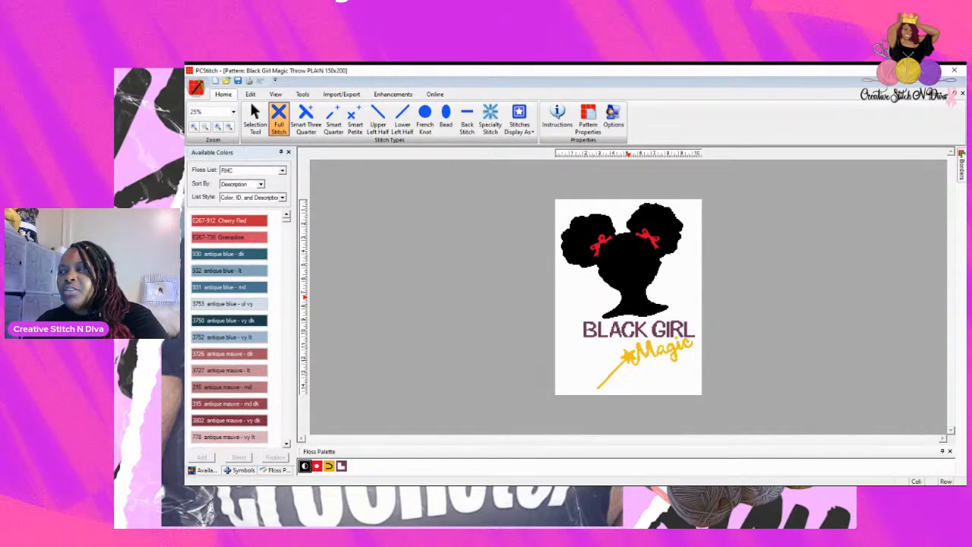
left_click(239, 192)
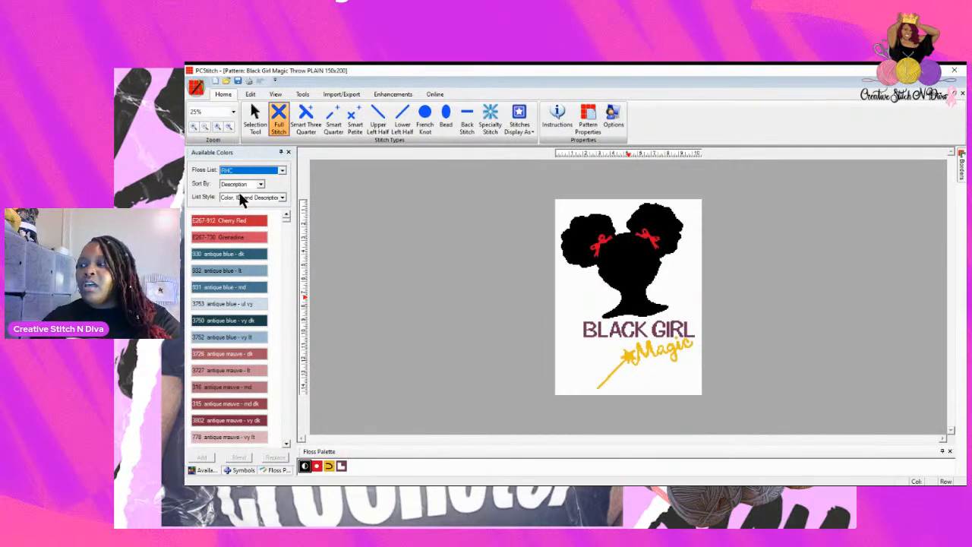
left_click(346, 169)
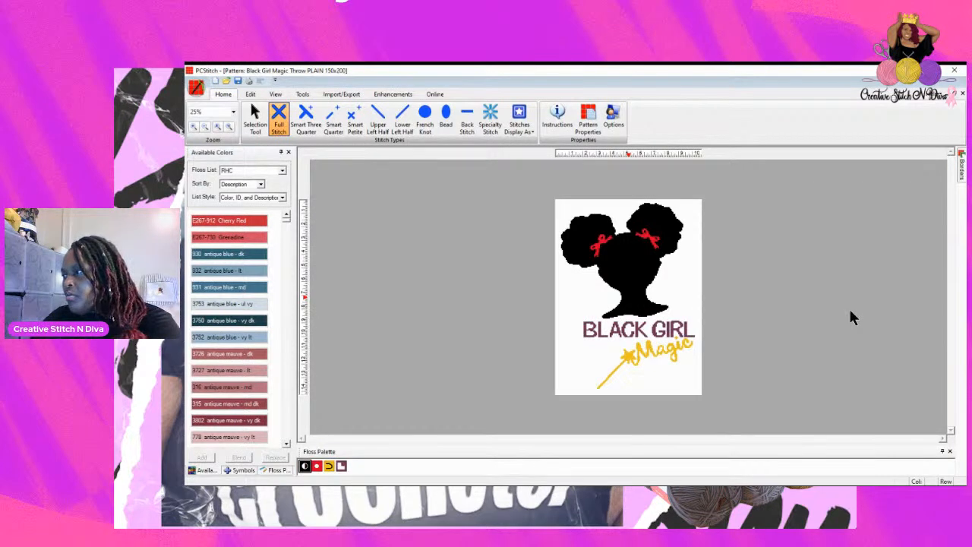
Try the Convert Floss Types palette tool on the Black Girl Magic pattern, starting from the Christmas red entry
left_click(316, 467)
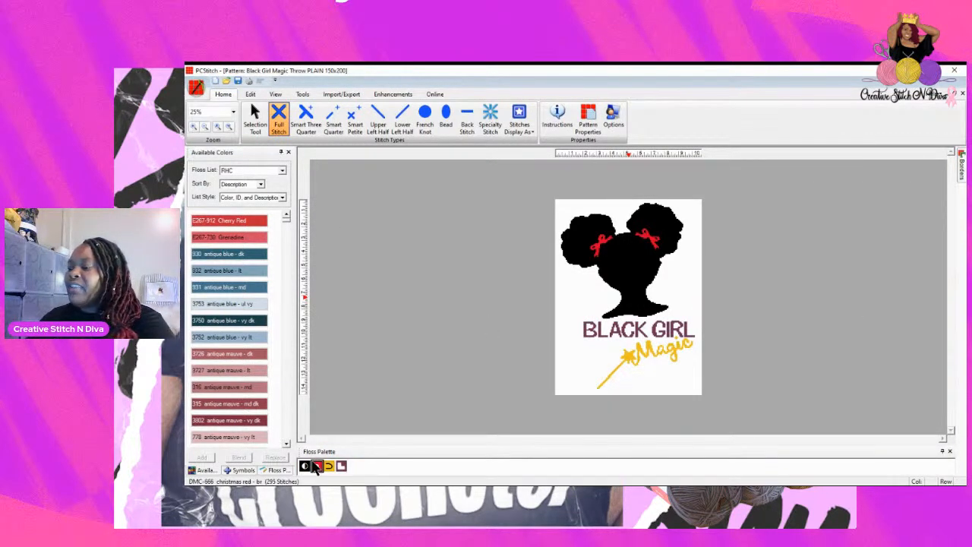
right_click(318, 470)
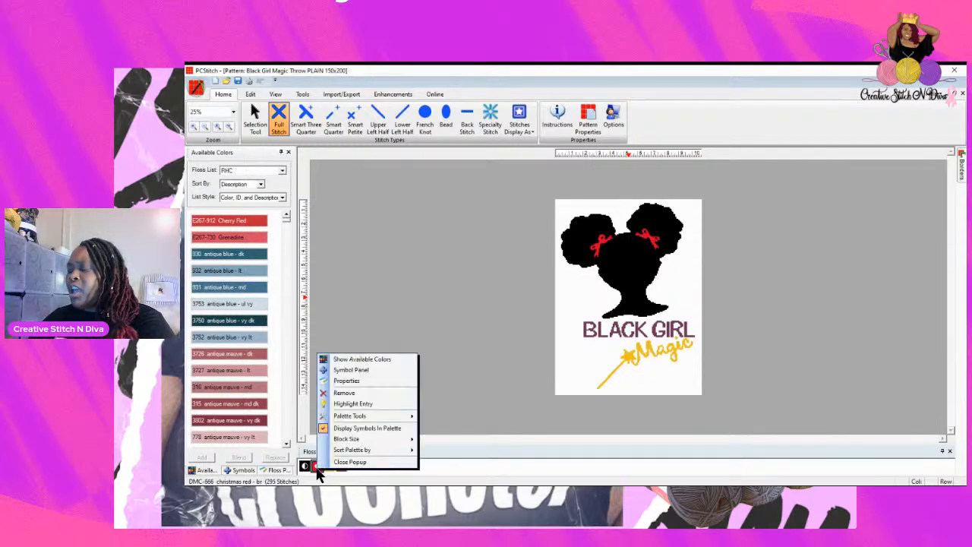
mouse_move(358, 418)
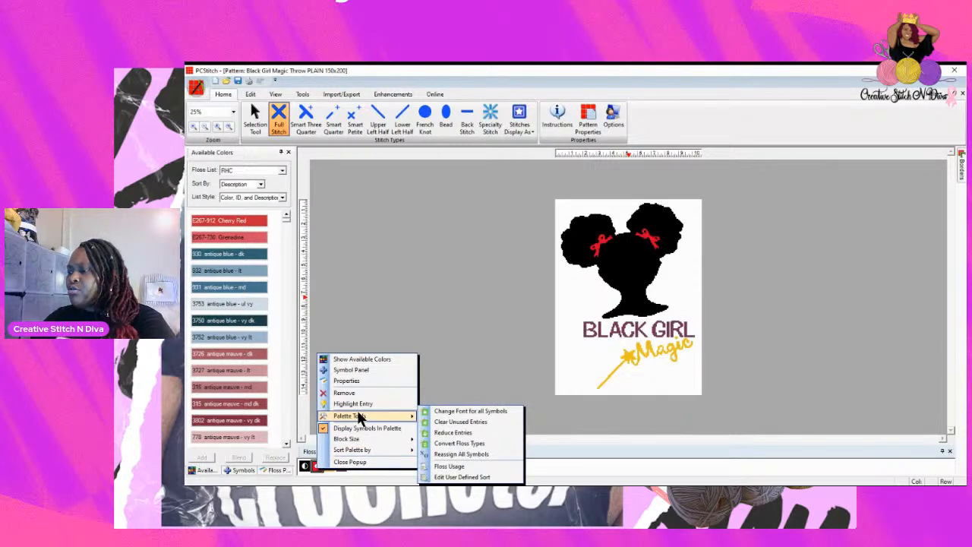
left_click(461, 445)
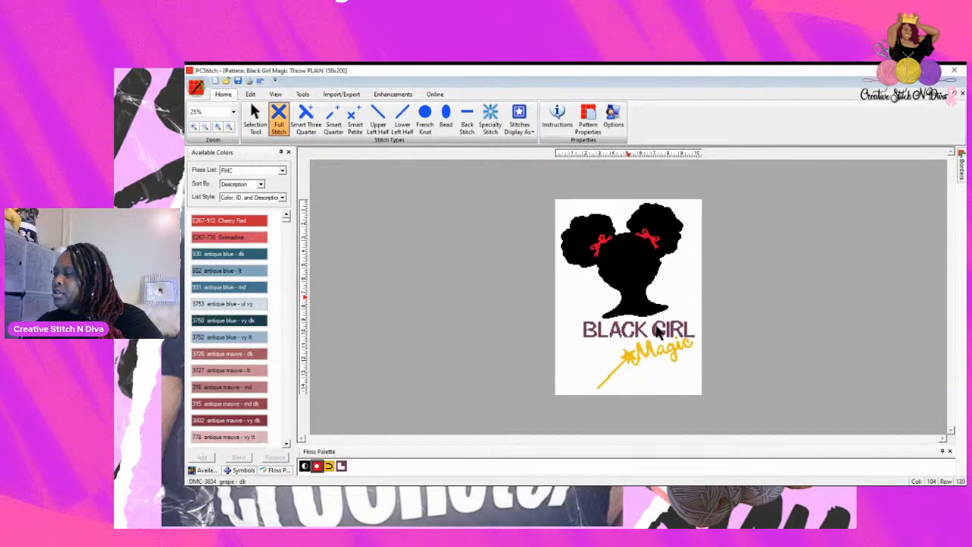
left_click(343, 468)
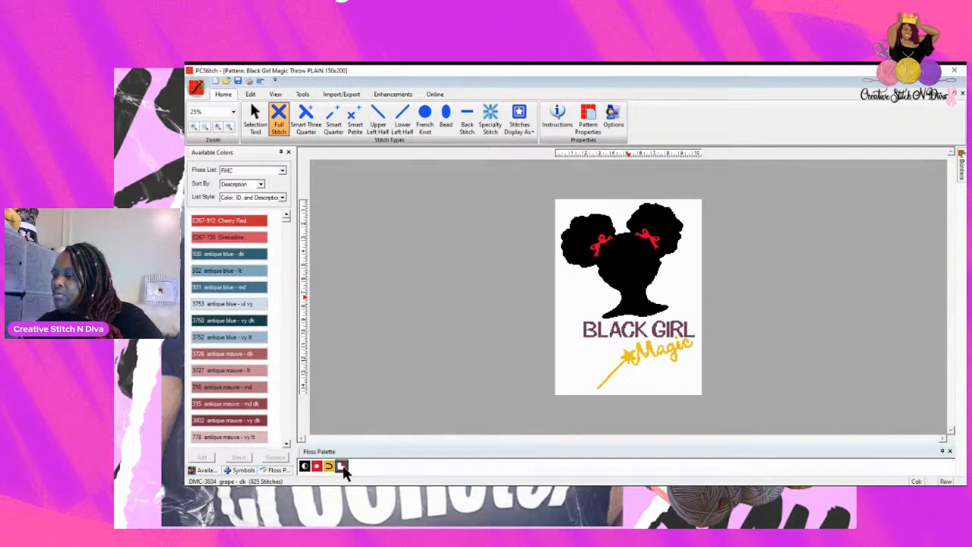
right_click(342, 468)
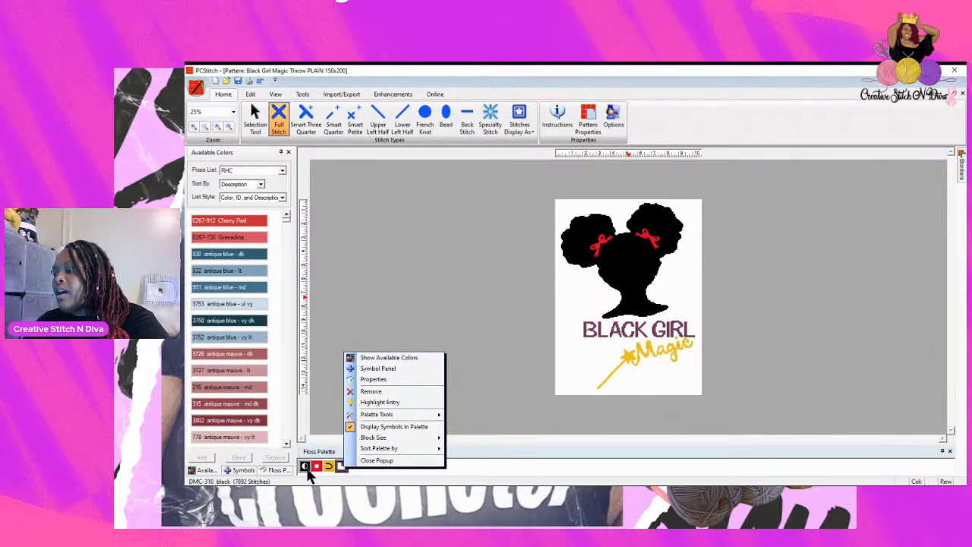
left_click(308, 468)
right_click(309, 468)
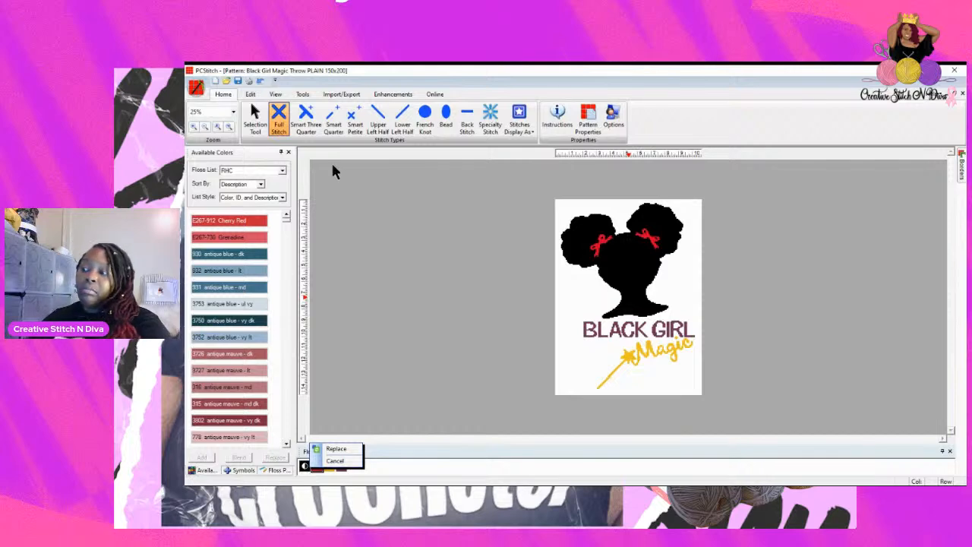
Add 310 black from the RHC list to the floss palette and replace the existing DMC black with it
left_click_drag(287, 217, 287, 254)
scroll(287, 258, "up", 1)
left_click(208, 226)
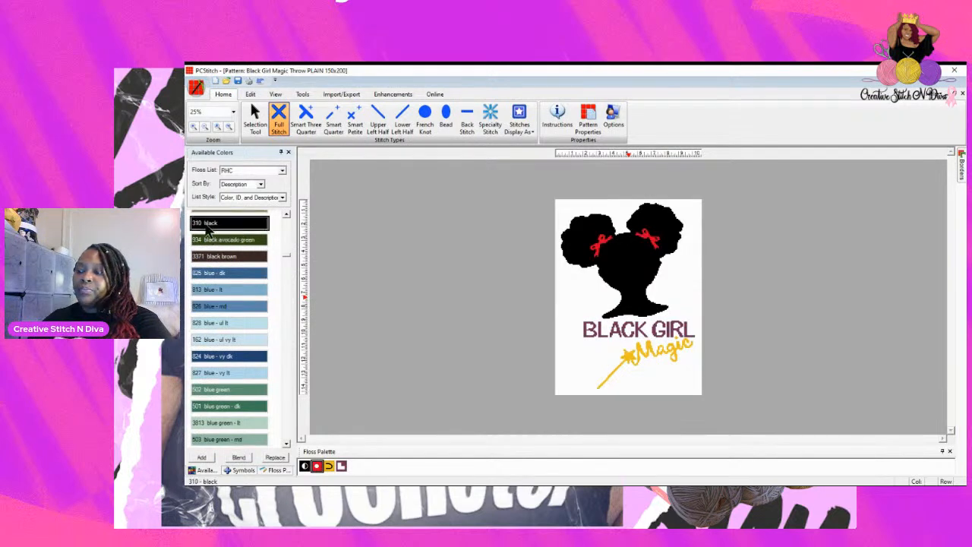
double_click(207, 227)
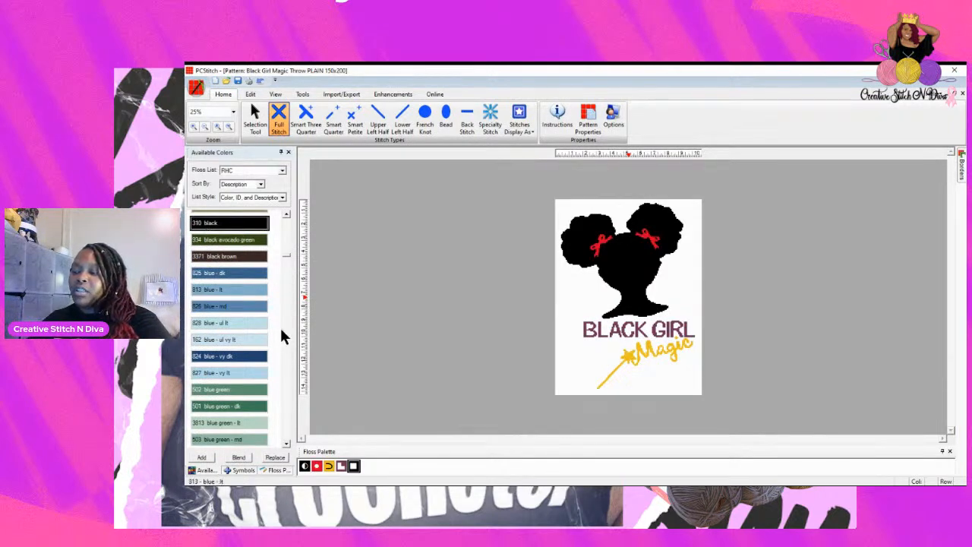
left_click(356, 470)
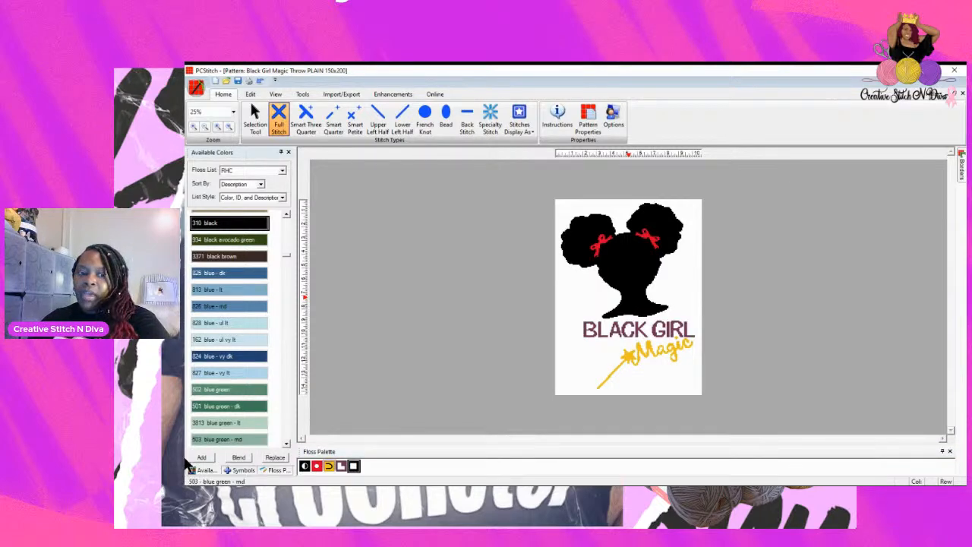
left_click_drag(354, 467, 307, 467)
left_click(327, 448)
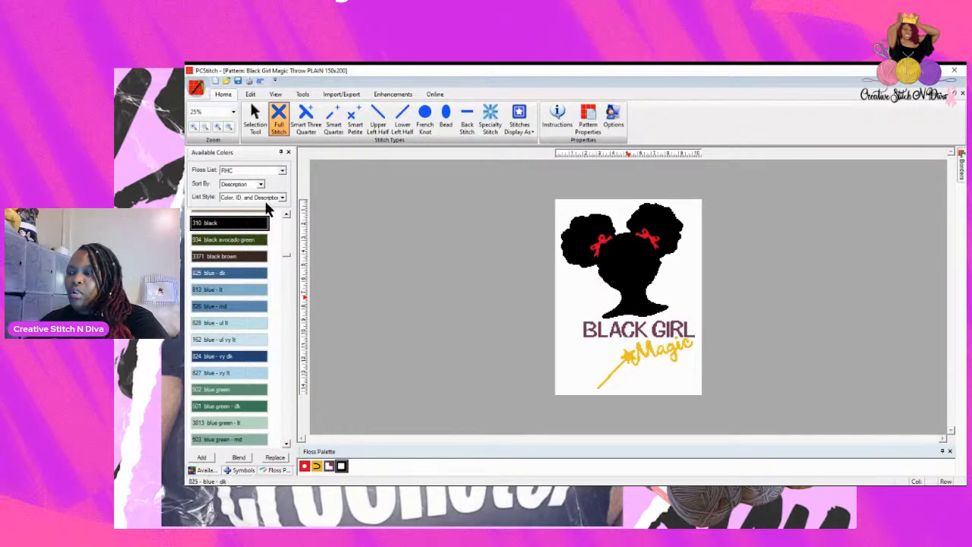
Add RHC 3837 lavender - ul dk to the floss palette and replace the DMC dark grape with it
left_click_drag(287, 253, 286, 338)
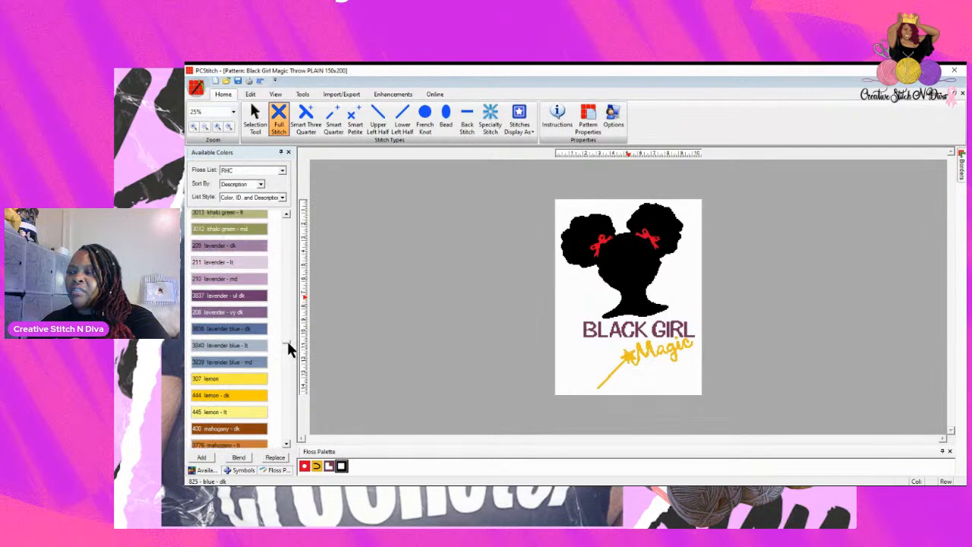
left_click(238, 300)
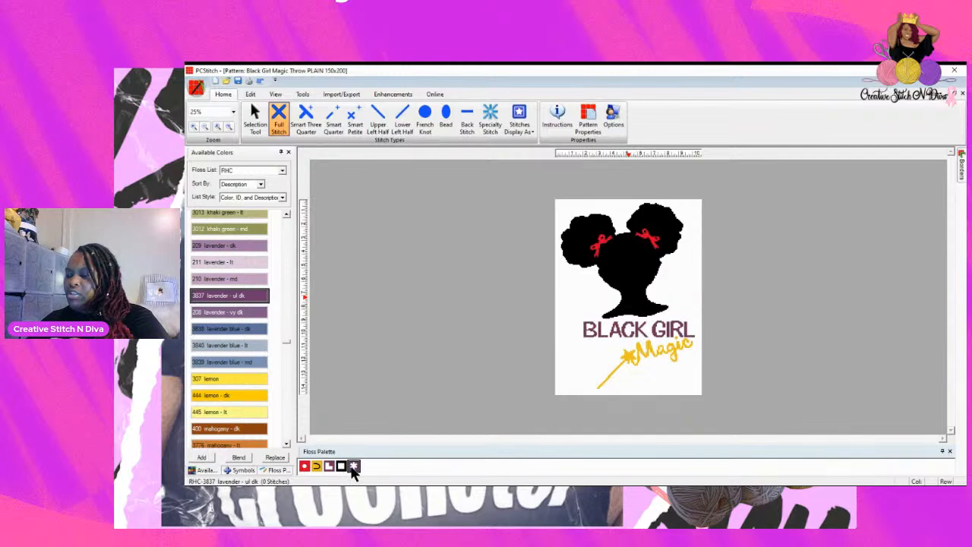
left_click_drag(353, 467, 329, 466)
left_click(341, 442)
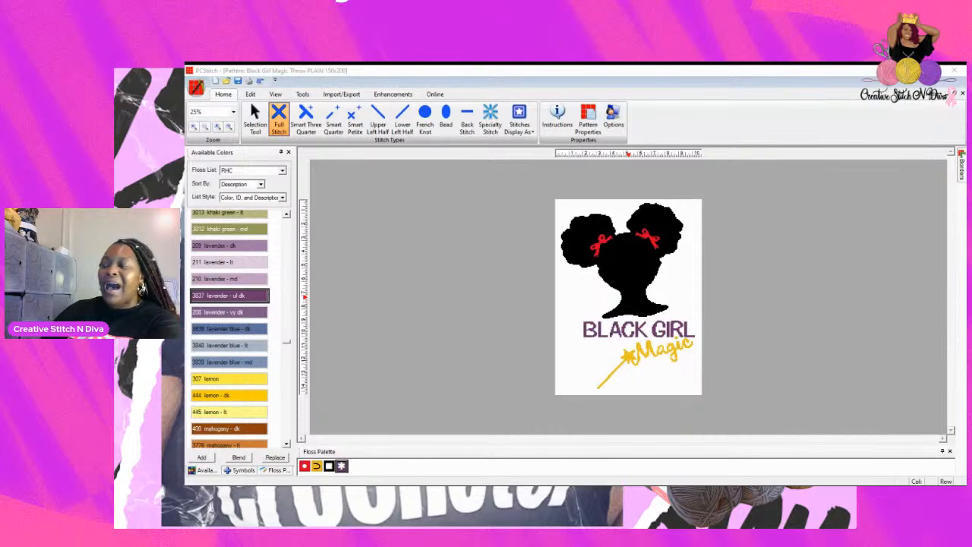
Import the portrait photo with the blue balloon as a new pattern
key("alt+Tab")
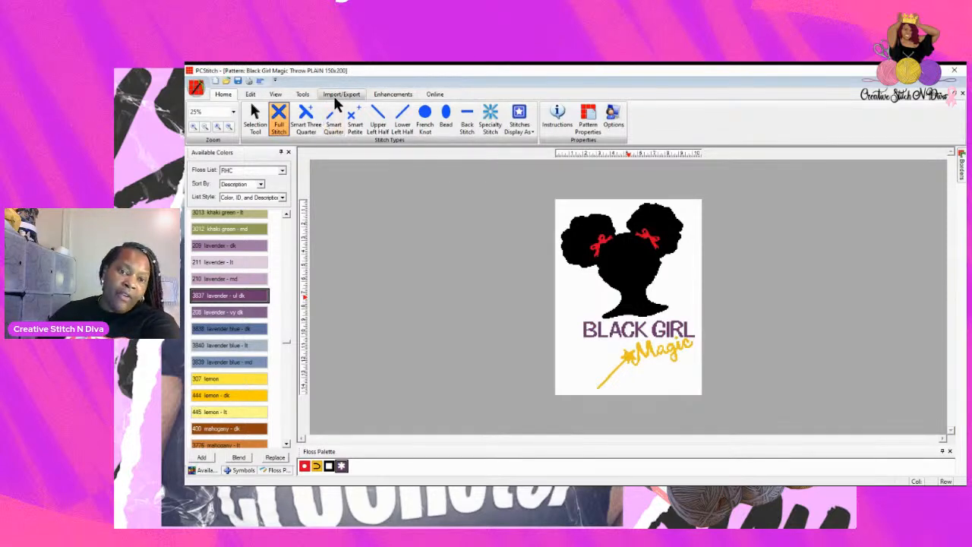
left_click(334, 96)
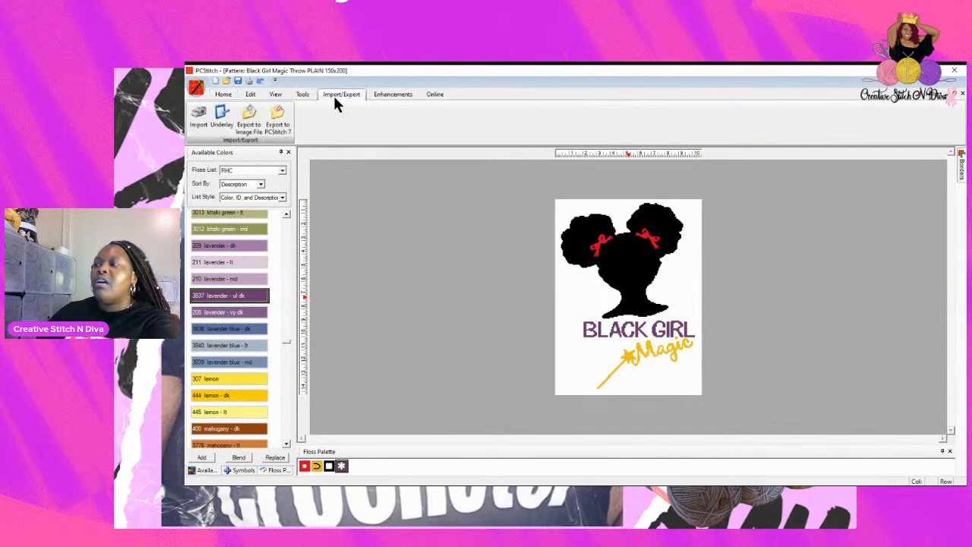
left_click(197, 121)
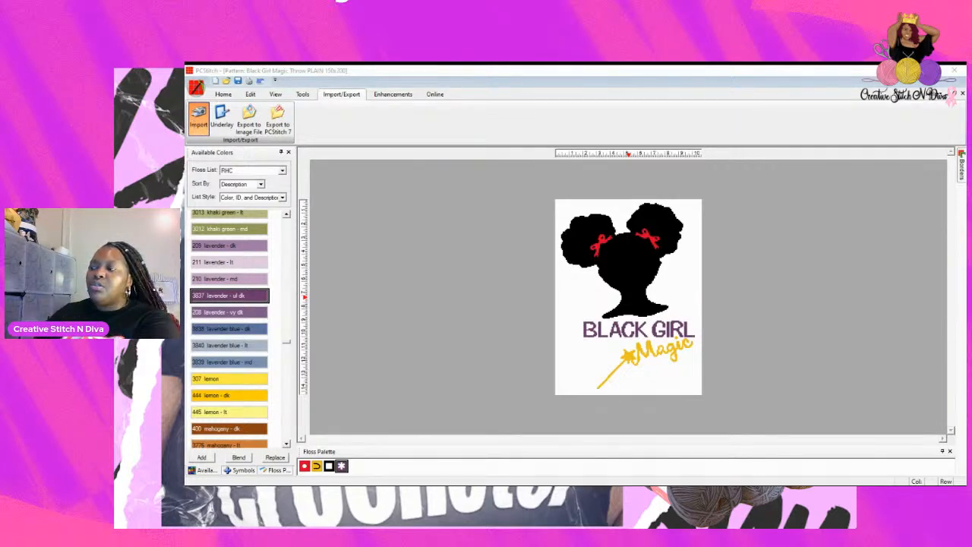
left_click(645, 344)
key("alt+Tab")
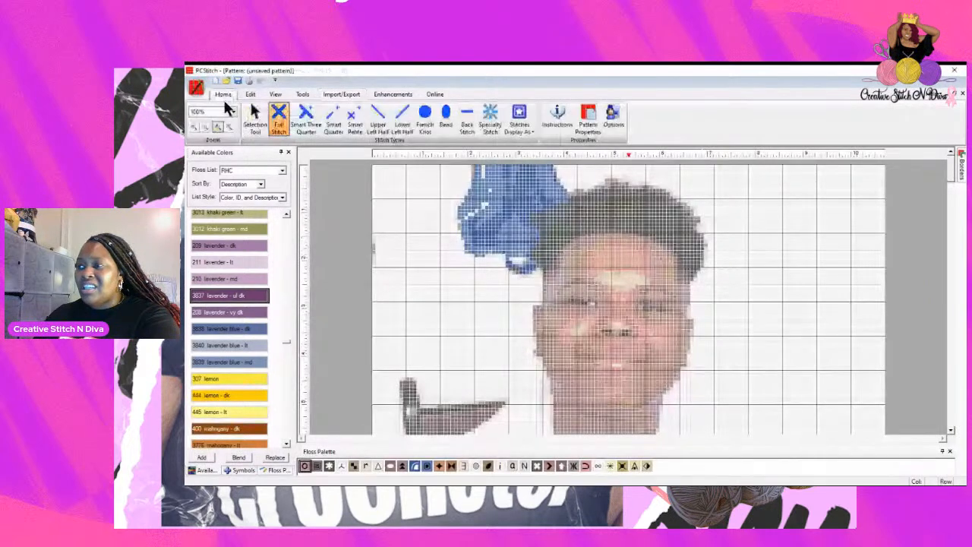
Examine the imported portrait chart as a whole at 50% and close up at 150% zoom
left_click(207, 129)
left_click(206, 129)
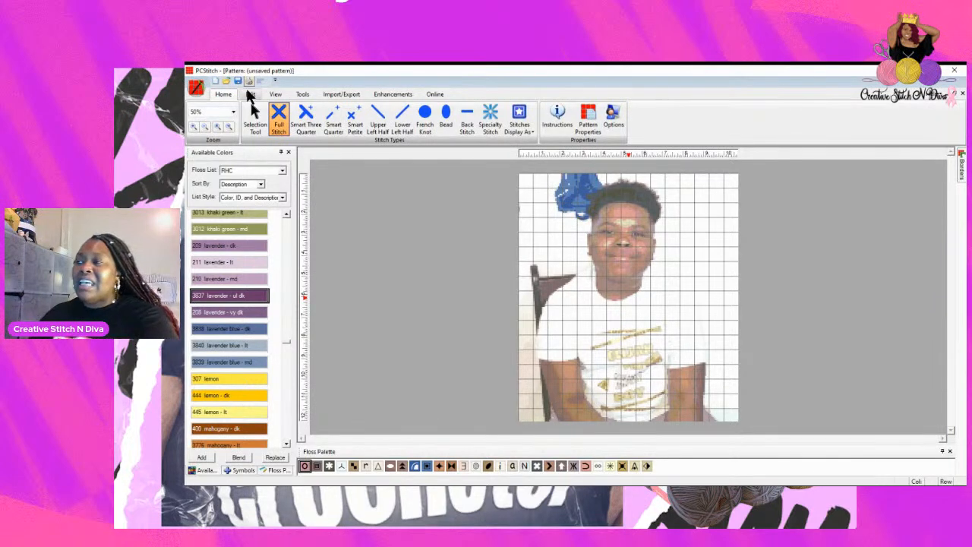
left_click(194, 128)
left_click(194, 128)
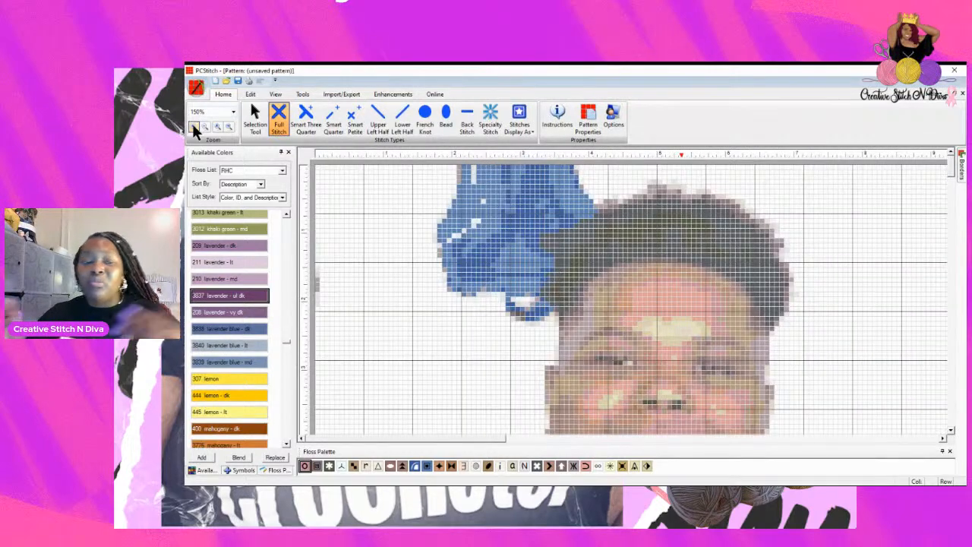